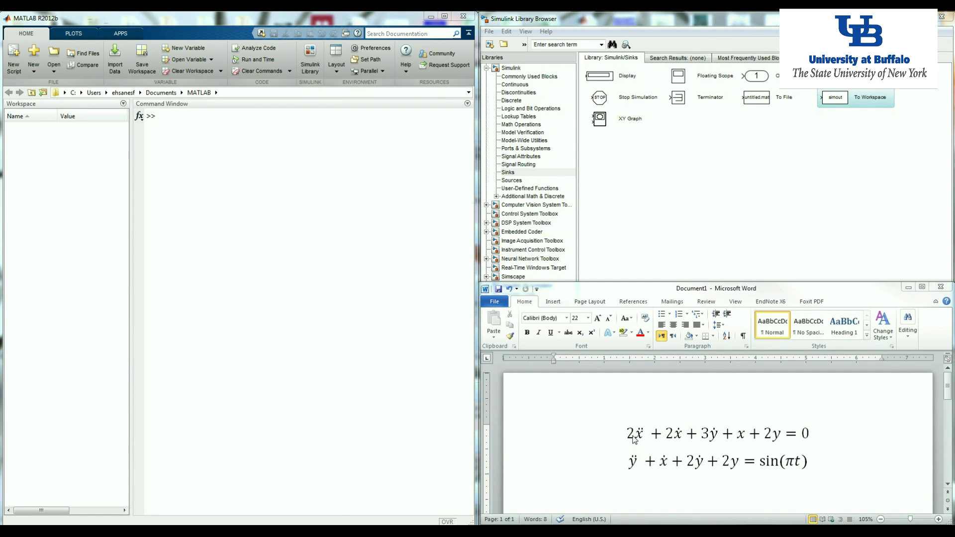
Create a new blank untitled Simulink model from the Library Browser.
{"action": "left_click", "coordinate": [491, 44]}
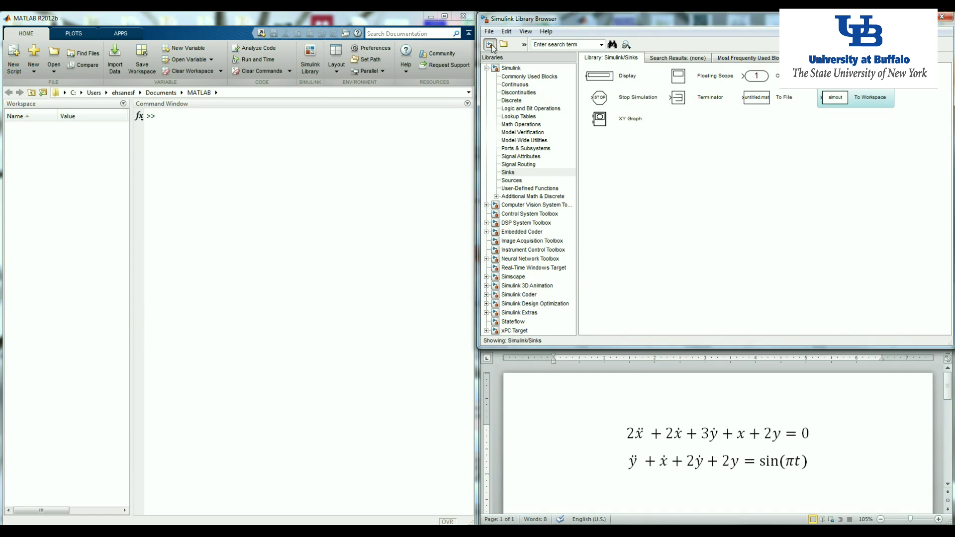
Snap the untitled model to the left half of the screen and bring the Word equations forward.
{"action": "key", "text": "super+Left"}
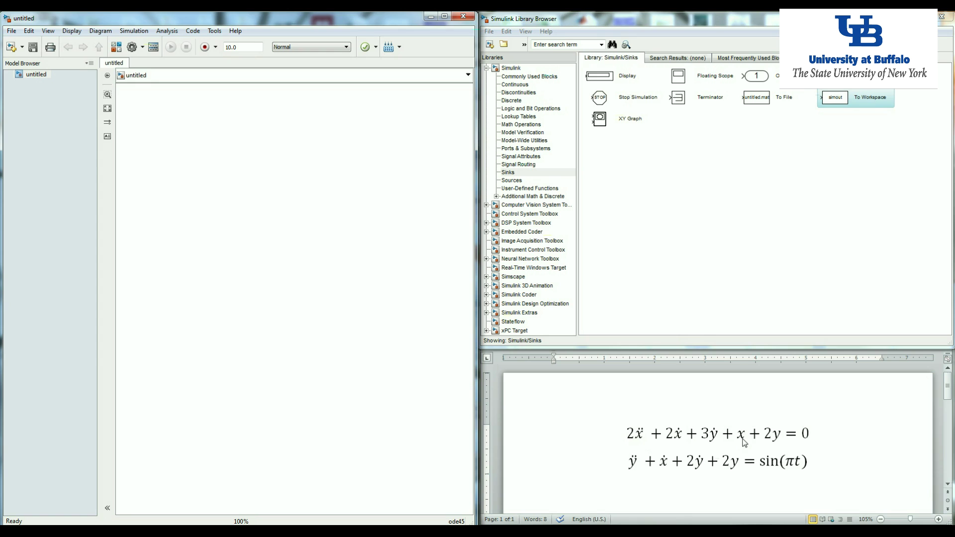
{"action": "left_click", "coordinate": [688, 457]}
Scroll the Word document to the rearranged ẍ and ÿ equations and select the ẍ equation.
{"action": "scroll", "coordinate": [688, 456], "scroll_direction": "down", "scroll_amount": 3}
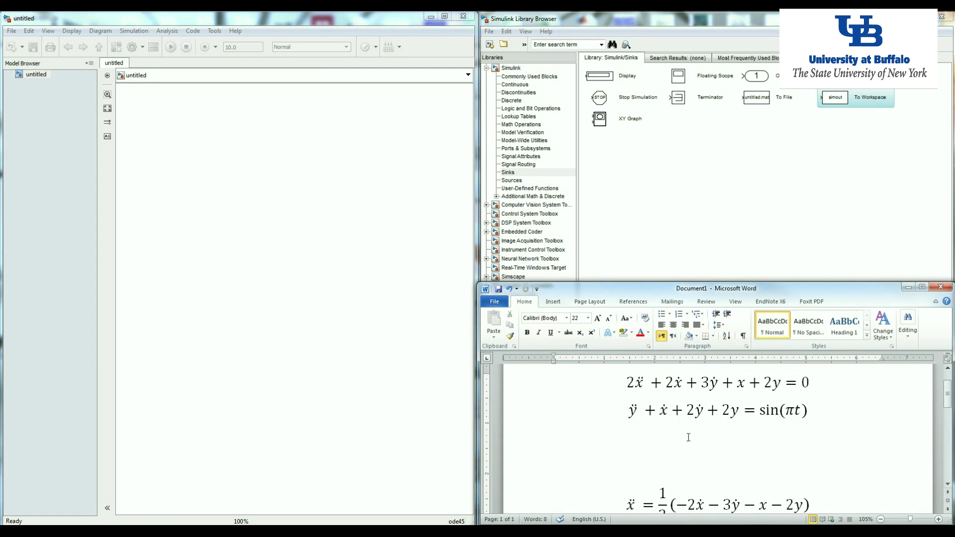
{"action": "left_click", "coordinate": [630, 431]}
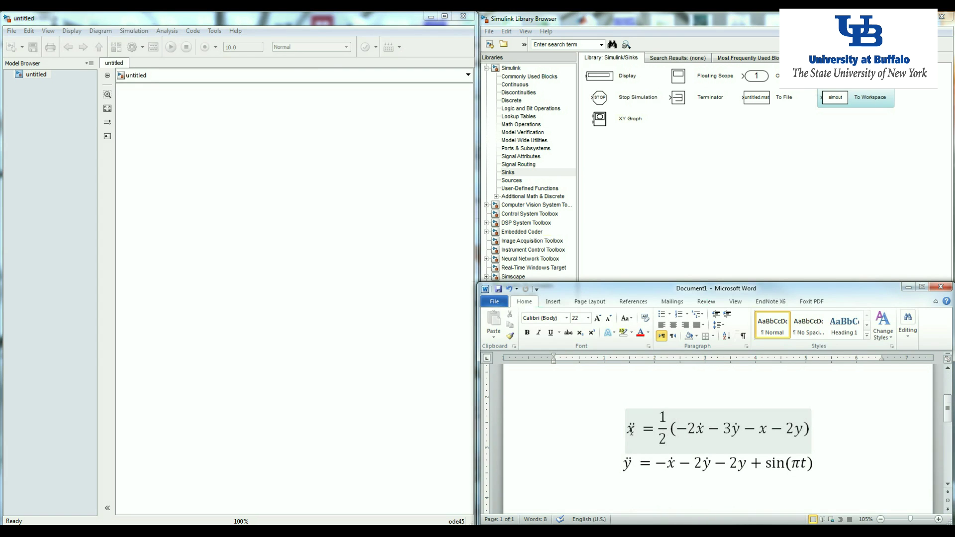
{"action": "left_click", "coordinate": [630, 430]}
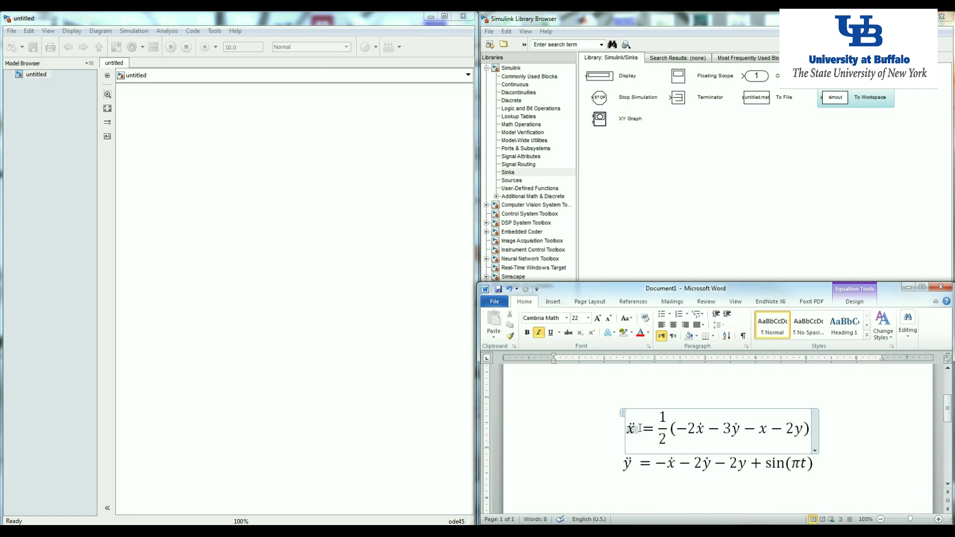
{"action": "left_click", "coordinate": [641, 429]}
{"action": "left_click", "coordinate": [630, 269]}
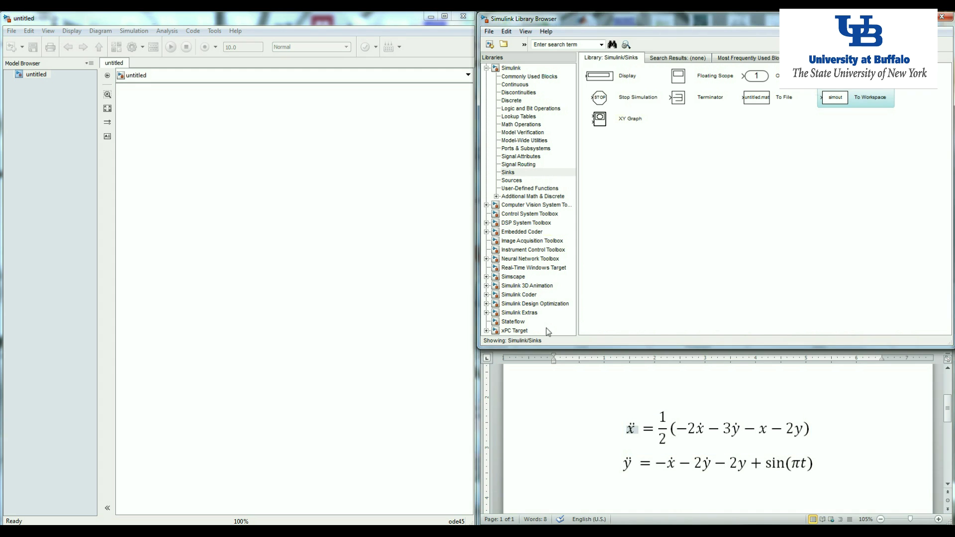
Build a chain of two Integrators with signals labelled xdd, xd and x.
{"action": "left_click", "coordinate": [516, 77]}
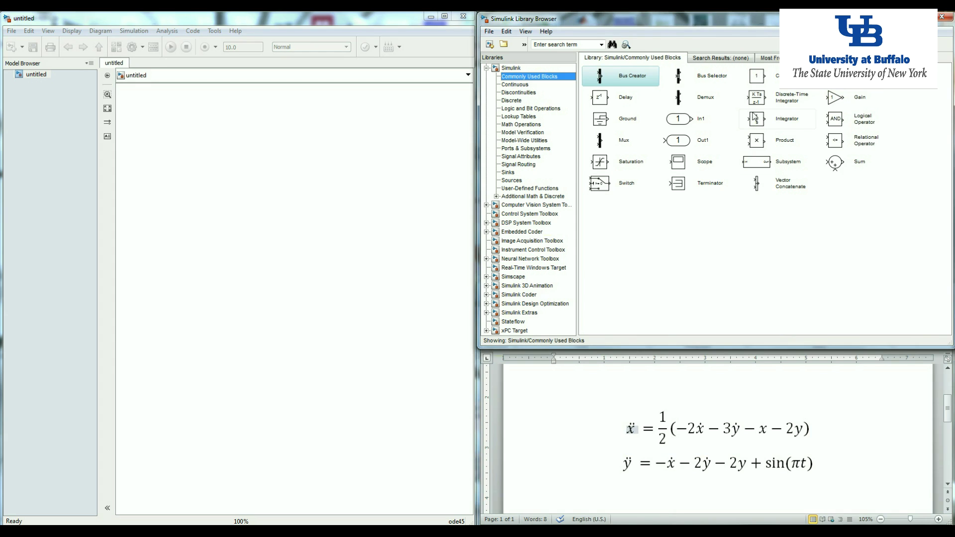
{"action": "left_click_drag", "start_coordinate": [756, 119], "coordinate": [238, 142]}
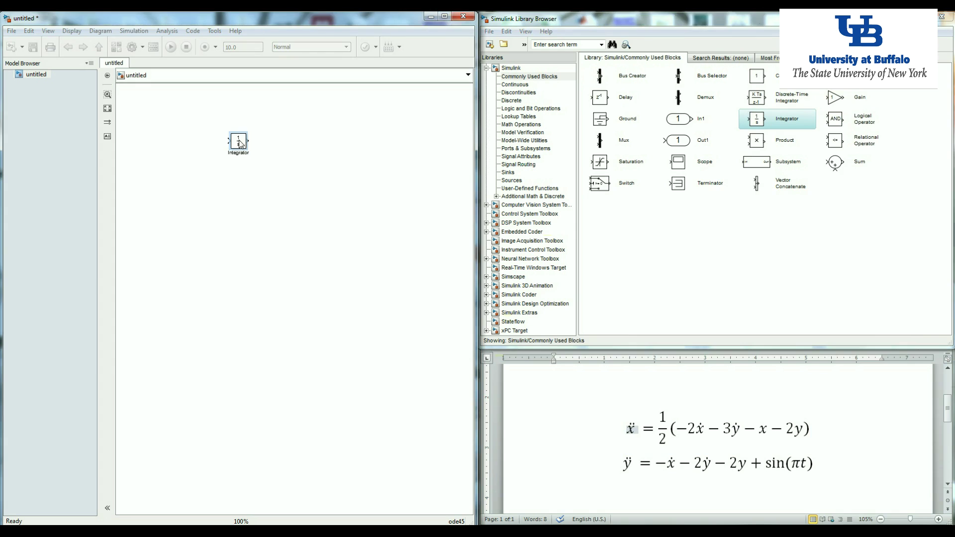
{"action": "left_click_drag", "start_coordinate": [758, 121], "coordinate": [320, 139]}
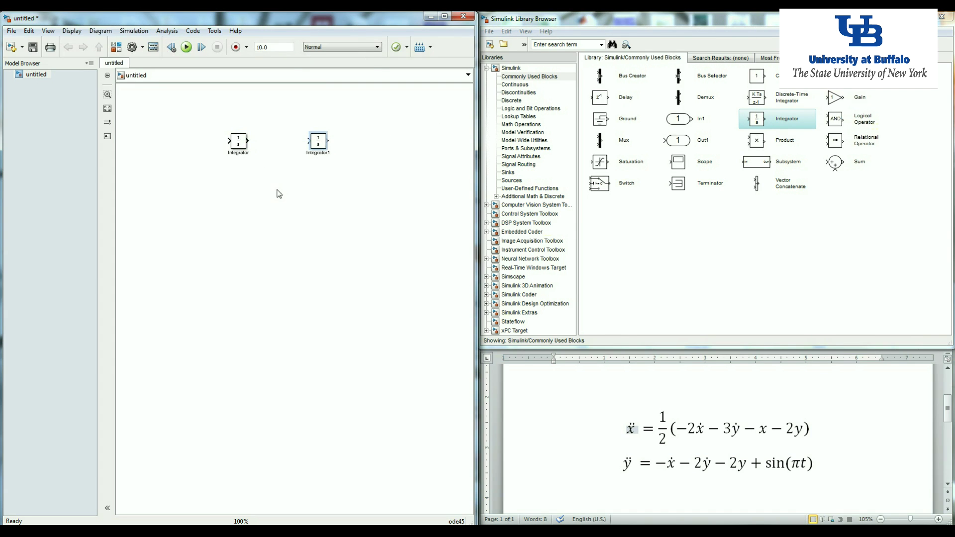
{"action": "left_click", "coordinate": [277, 191]}
{"action": "left_click_drag", "start_coordinate": [227, 141], "coordinate": [180, 141]}
{"action": "double_click", "coordinate": [202, 143]}
{"action": "type", "text": "xdd"}
{"action": "left_click_drag", "start_coordinate": [248, 140], "coordinate": [306, 141]}
{"action": "left_click_drag", "start_coordinate": [328, 141], "coordinate": [366, 141]}
{"action": "double_click", "coordinate": [356, 144]}
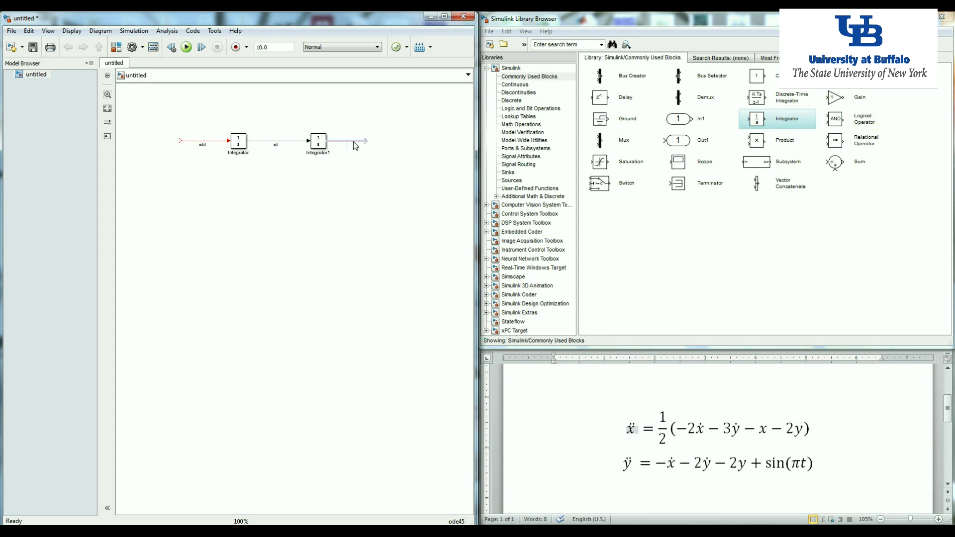
{"action": "type", "text": "x"}
Copy the integrator chain below the original and relabel its signals ydd and y.
{"action": "left_click_drag", "start_coordinate": [395, 173], "coordinate": [178, 104]}
{"action": "key", "text": "ctrl+c"}
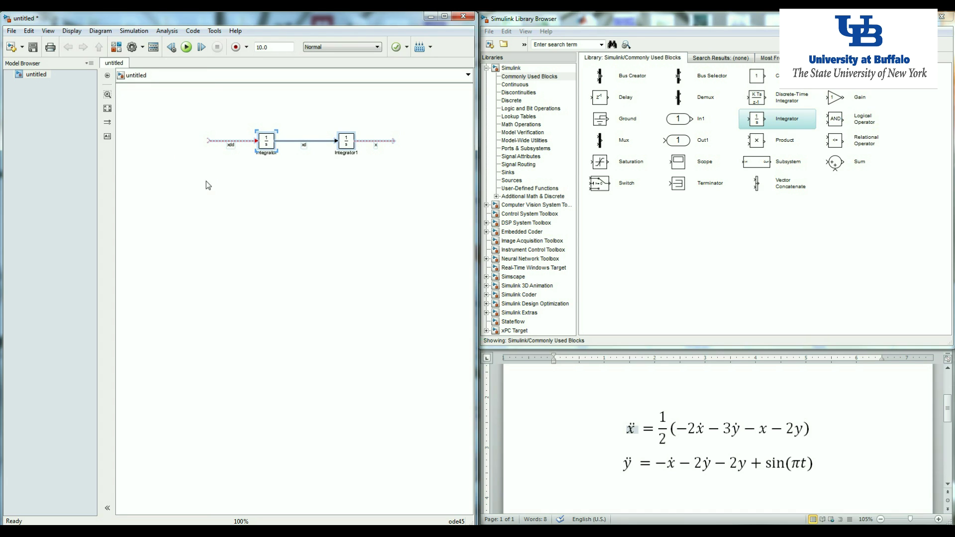
{"action": "left_click", "coordinate": [206, 181]}
{"action": "key", "text": "ctrl+v"}
{"action": "left_click_drag", "start_coordinate": [338, 190], "coordinate": [349, 238]}
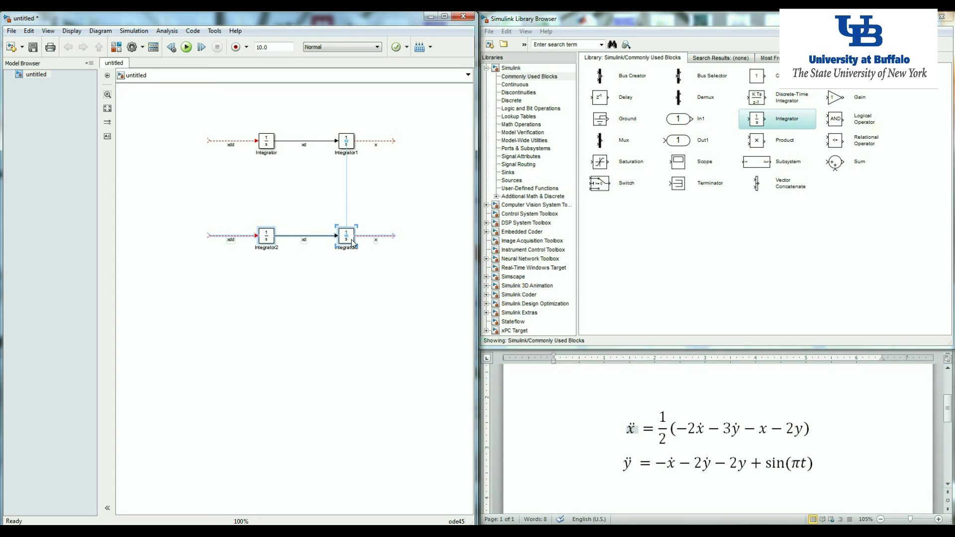
{"action": "left_click", "coordinate": [238, 264]}
{"action": "double_click", "coordinate": [232, 241]}
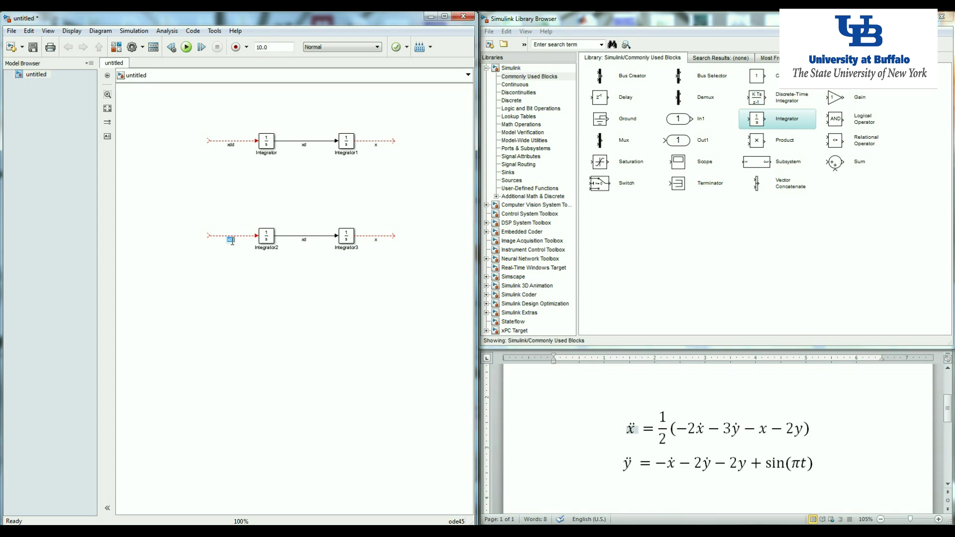
{"action": "type", "text": "y"}
{"action": "left_click_drag", "start_coordinate": [234, 260], "coordinate": [309, 246]}
{"action": "left_click", "coordinate": [376, 240]}
{"action": "type", "text": "y"}
{"action": "left_click", "coordinate": [300, 318]}
Set the upper integrators' initial conditions to 1 for xd and 0 for x.
{"action": "double_click", "coordinate": [267, 144]}
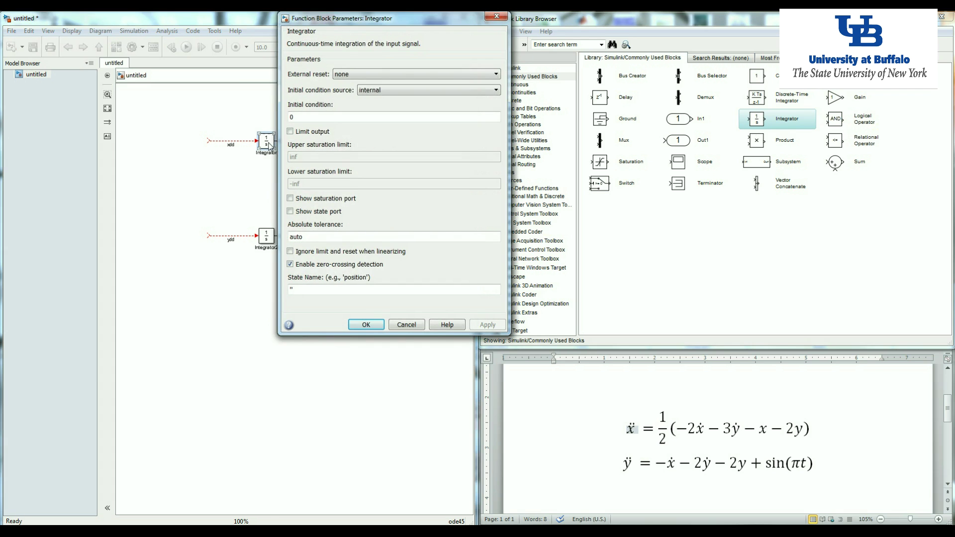
{"action": "left_click_drag", "start_coordinate": [384, 18], "coordinate": [467, 62]}
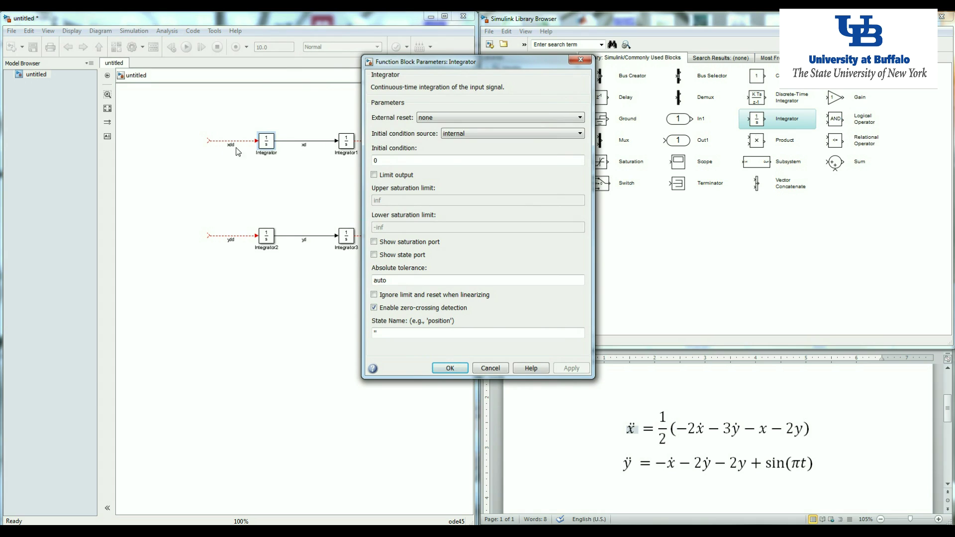
{"action": "left_click", "coordinate": [381, 158]}
{"action": "type", "text": "1"}
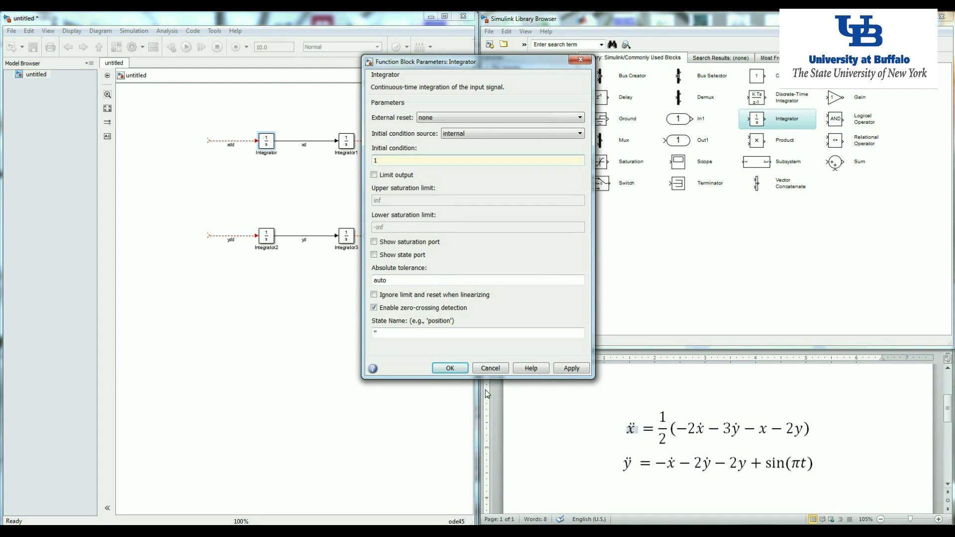
{"action": "left_click", "coordinate": [450, 368]}
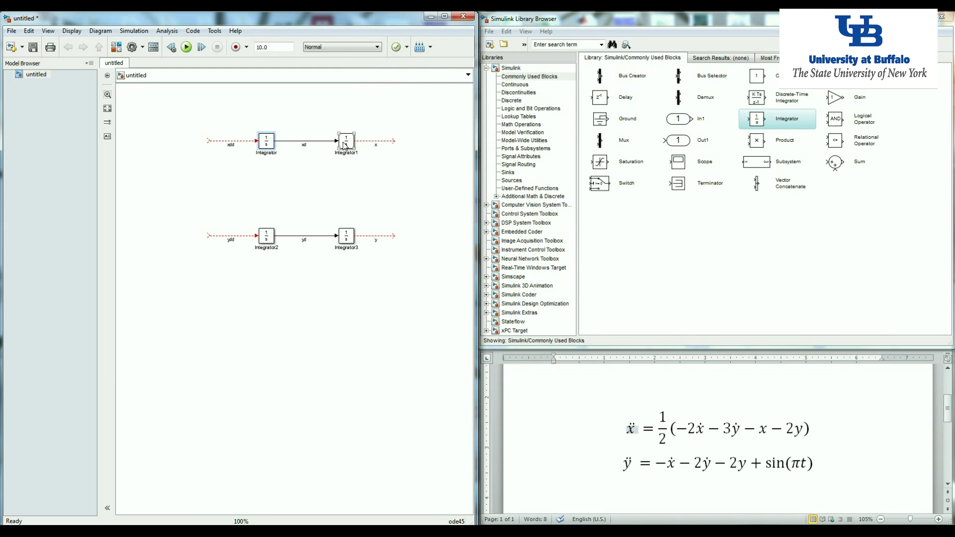
{"action": "double_click", "coordinate": [344, 145]}
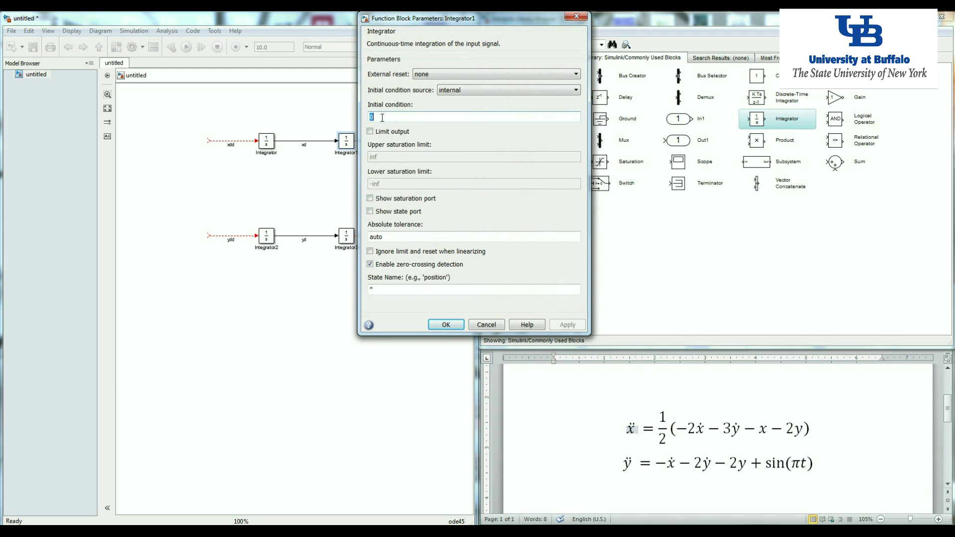
{"action": "left_click", "coordinate": [453, 325]}
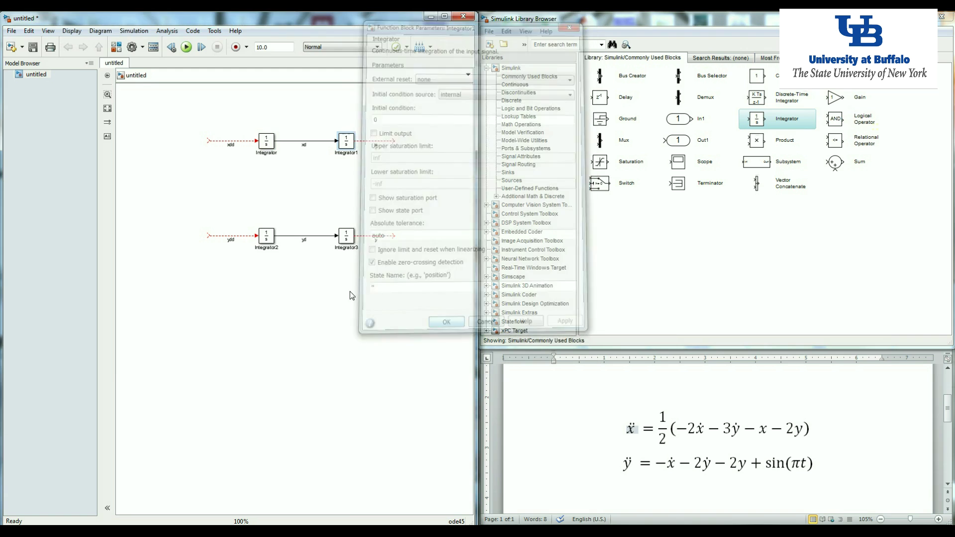
Set the lower integrators' initial conditions to -1 for yd and +1 for y.
{"action": "double_click", "coordinate": [267, 239]}
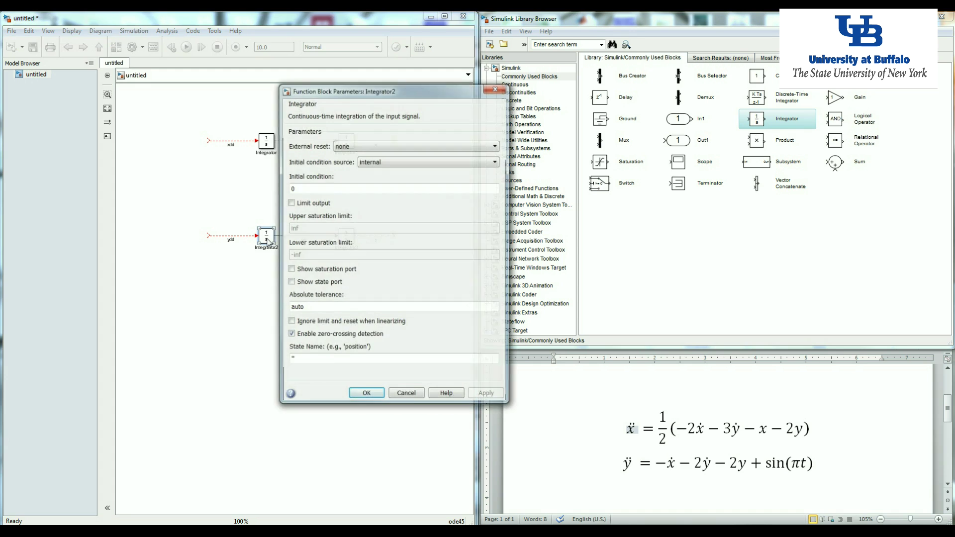
{"action": "type", "text": "-1"}
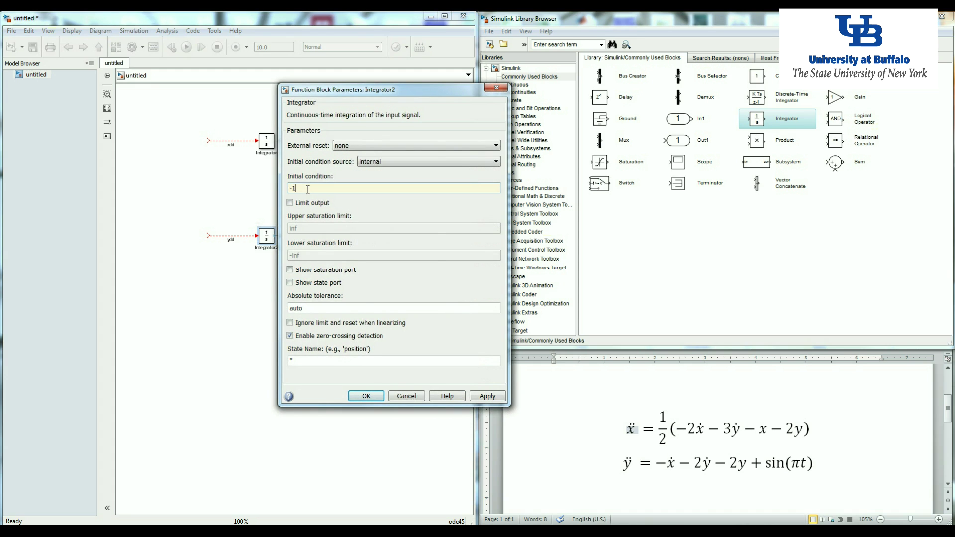
{"action": "left_click", "coordinate": [366, 396]}
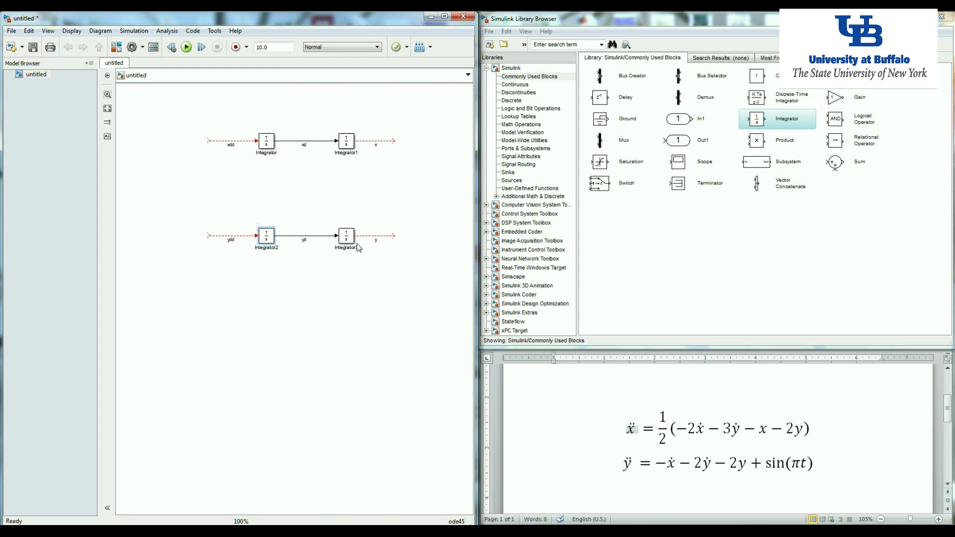
{"action": "double_click", "coordinate": [346, 235]}
{"action": "double_click", "coordinate": [381, 188]}
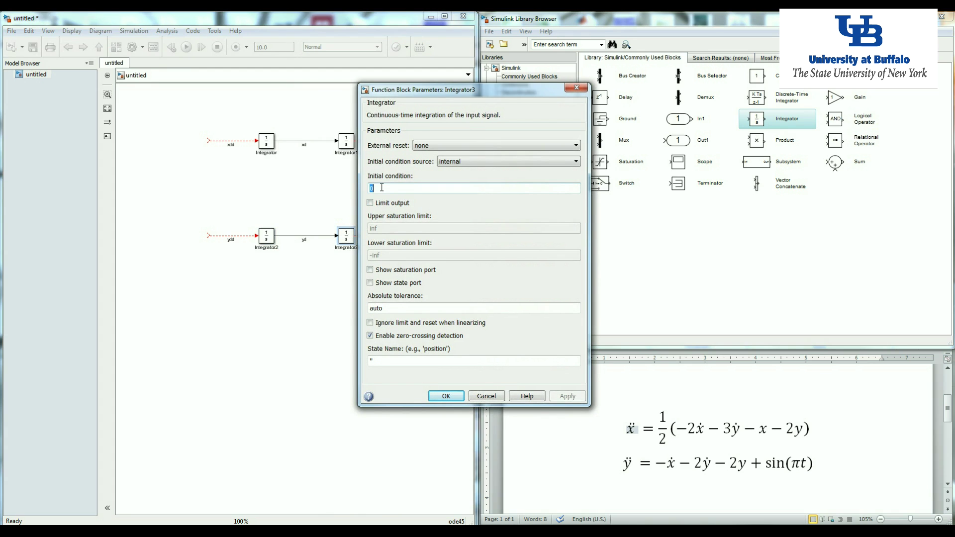
{"action": "type", "text": "+1"}
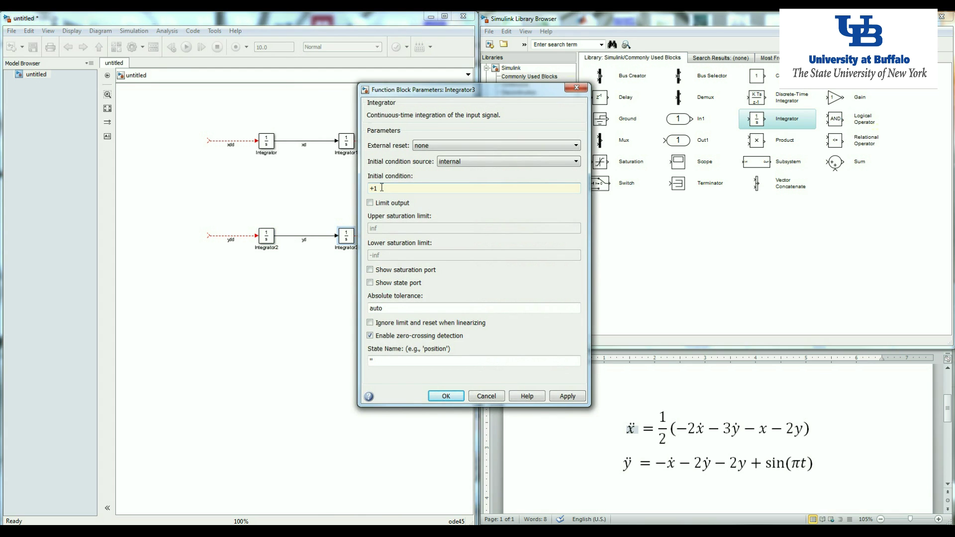
{"action": "left_click", "coordinate": [445, 395]}
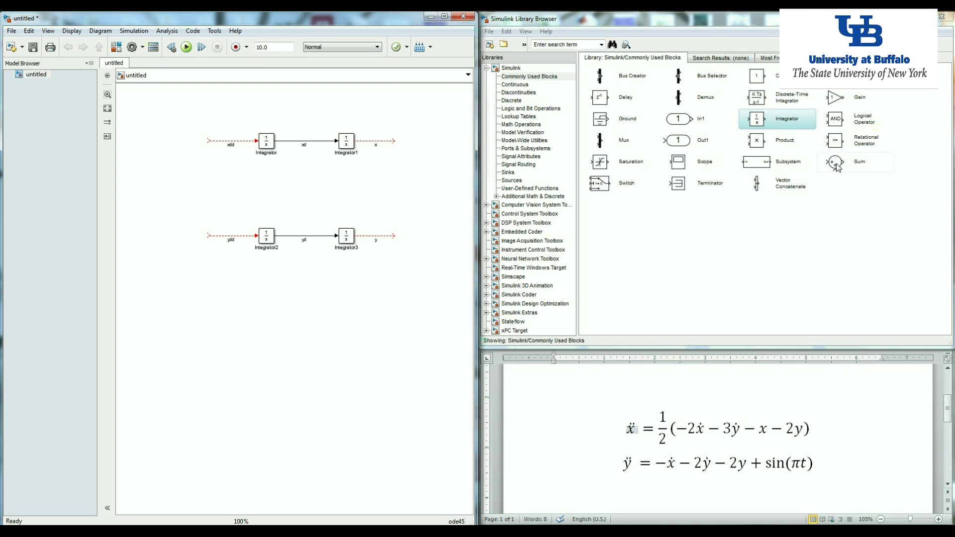
Add a Sum block with list of signs |++++ and a rectangular icon shape.
{"action": "left_click_drag", "start_coordinate": [836, 165], "coordinate": [173, 140]}
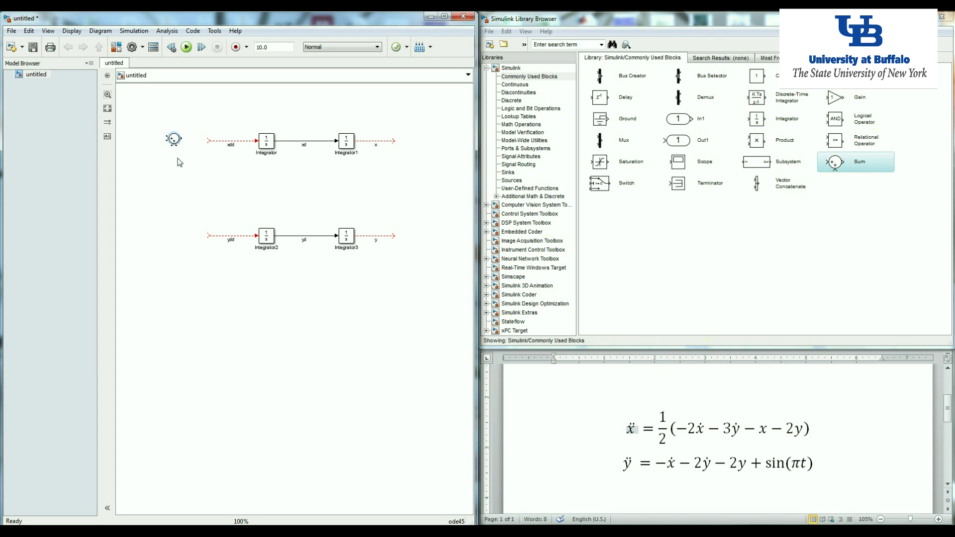
{"action": "left_click", "coordinate": [174, 139]}
{"action": "double_click", "coordinate": [174, 140]}
{"action": "double_click", "coordinate": [217, 164]}
{"action": "left_click", "coordinate": [221, 161]}
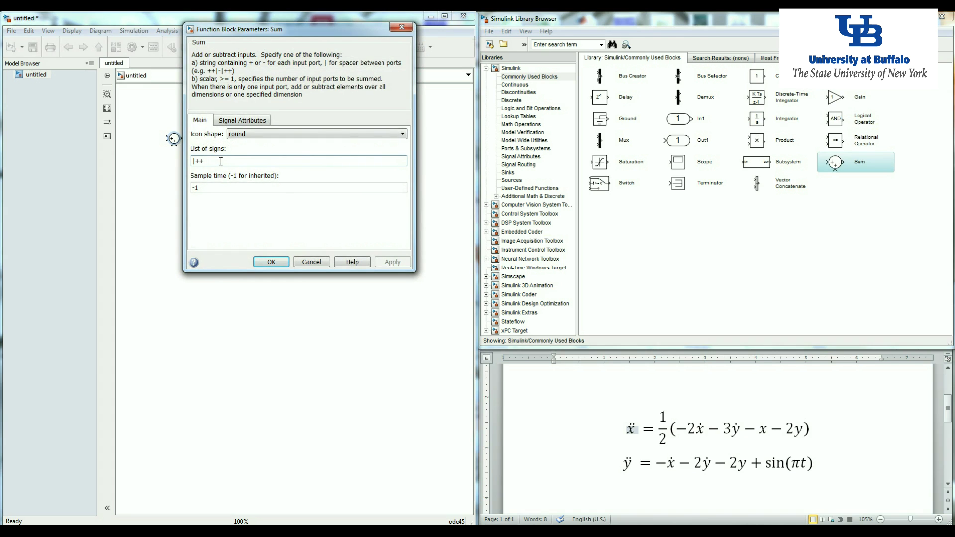
{"action": "type", "text": "++"}
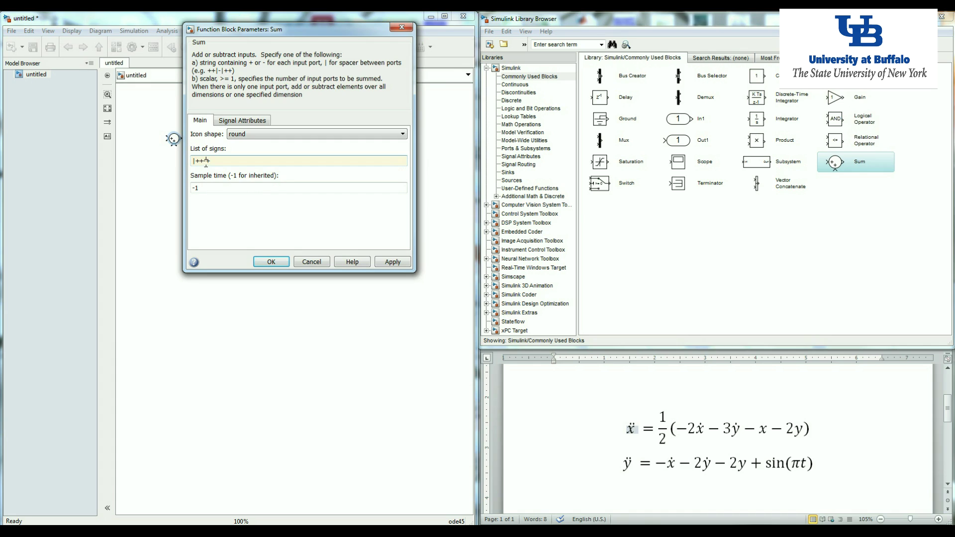
{"action": "type", "text": "-"}
{"action": "left_click", "coordinate": [390, 263]}
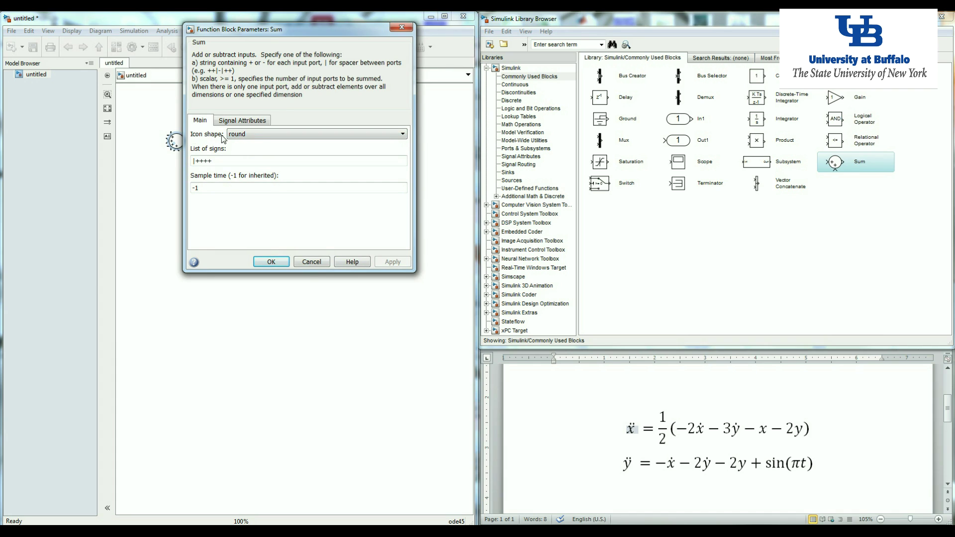
{"action": "left_click", "coordinate": [262, 139]}
{"action": "left_click", "coordinate": [246, 153]}
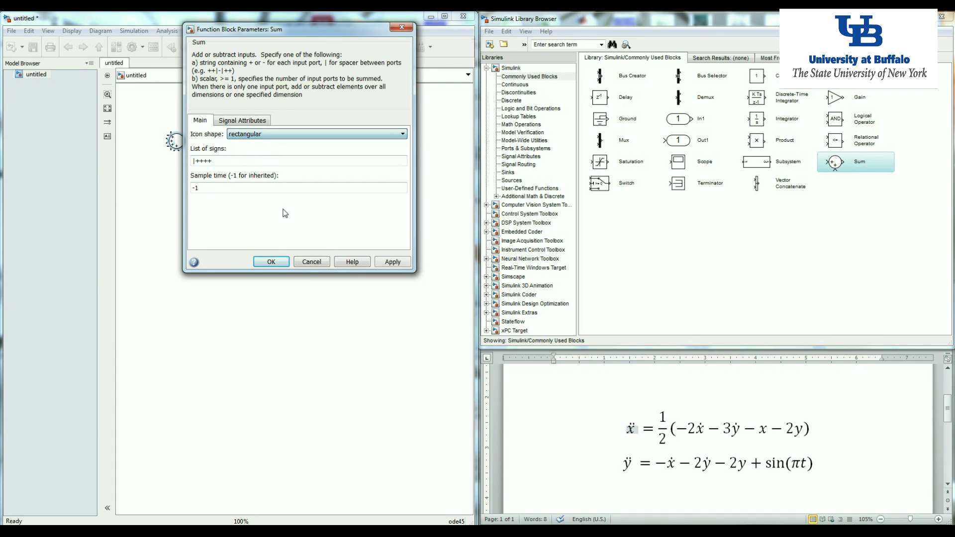
{"action": "left_click", "coordinate": [271, 262]}
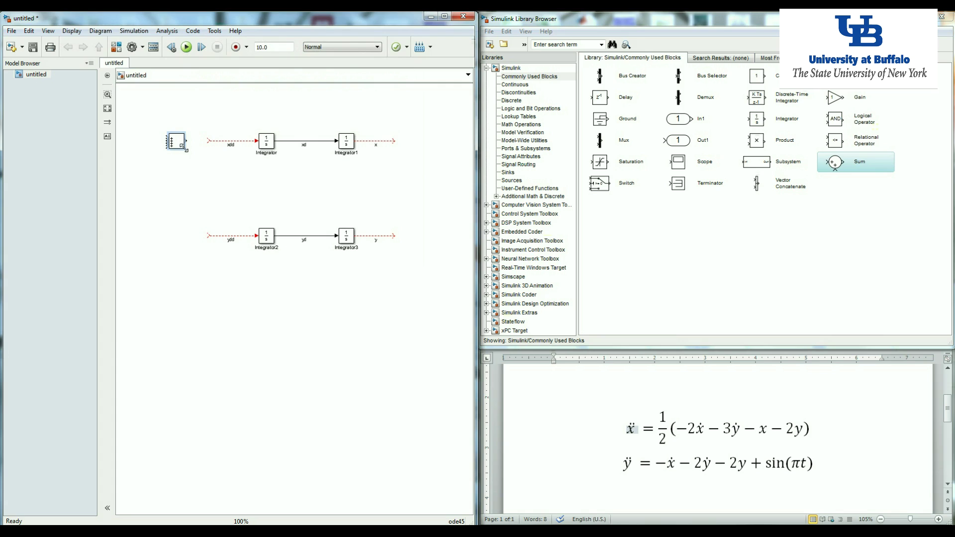
Position the Sum block left of the top chain and connect its output to xdd.
{"action": "mouse_move", "coordinate": [187, 150]}
{"action": "left_mouse_down"}
{"action": "mouse_move", "coordinate": [196, 169]}
{"action": "mouse_move", "coordinate": [202, 122]}
{"action": "mouse_move", "coordinate": [187, 138]}
{"action": "mouse_move", "coordinate": [198, 141]}
{"action": "left_mouse_up"}
{"action": "left_click", "coordinate": [207, 159]}
{"action": "left_click", "coordinate": [207, 142]}
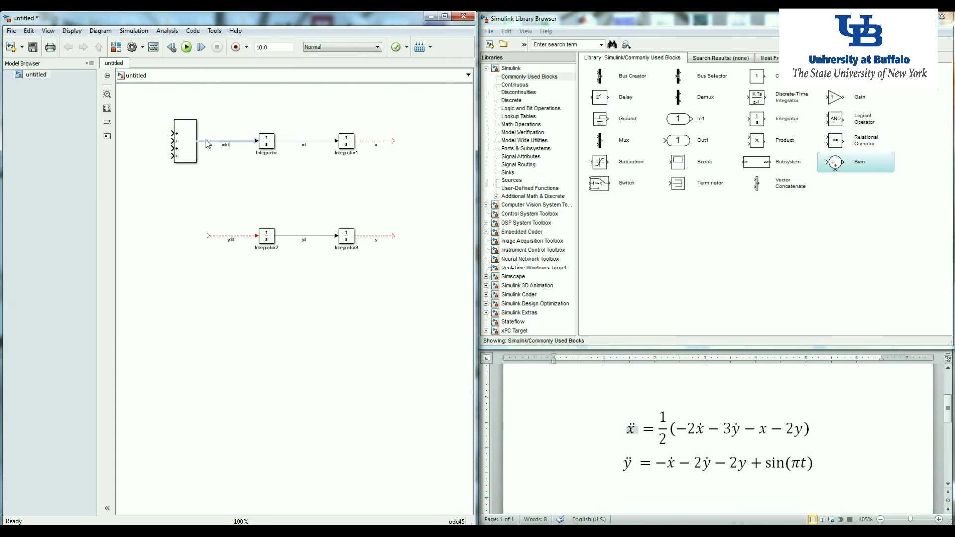
Remove the Sum-to-xdd connection, leaving the xdd line into the first integrator.
{"action": "key", "text": "Delete"}
{"action": "left_click_drag", "start_coordinate": [255, 141], "coordinate": [225, 140]}
{"action": "left_click", "coordinate": [255, 191]}
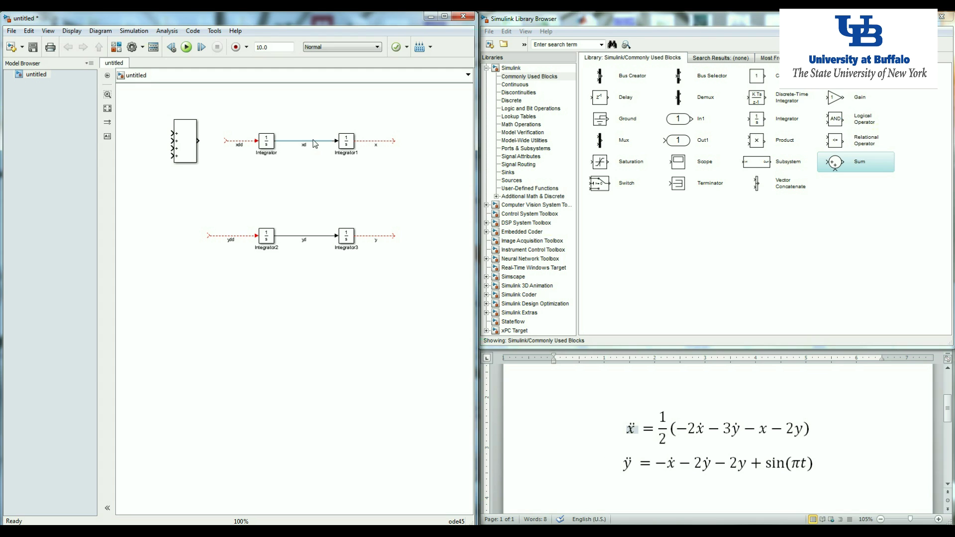
Add a left-pointing Gain of -2 tapping xd and feeding back to the Sum block.
{"action": "left_click_drag", "start_coordinate": [837, 97], "coordinate": [306, 118]}
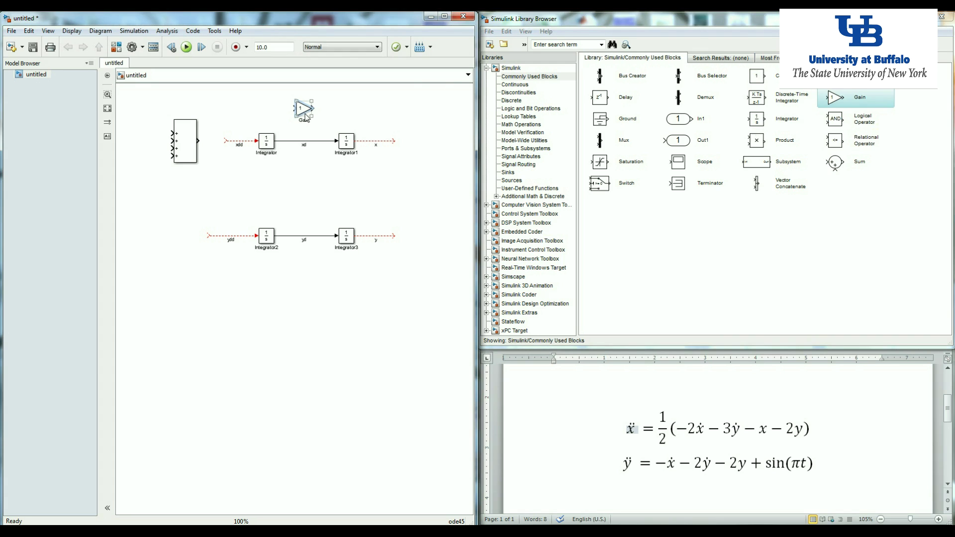
{"action": "key", "text": "ctrl+r"}
{"action": "key", "text": "ctrl+r"}
{"action": "key", "text": "ctrl+r"}
{"action": "left_click_drag", "start_coordinate": [305, 118], "coordinate": [304, 141]}
{"action": "double_click", "coordinate": [303, 111]}
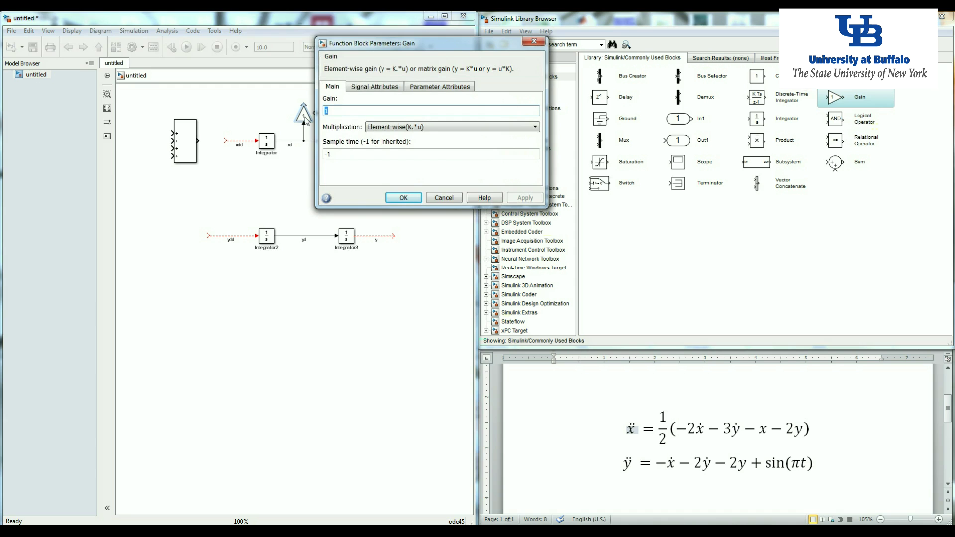
{"action": "type", "text": "-2"}
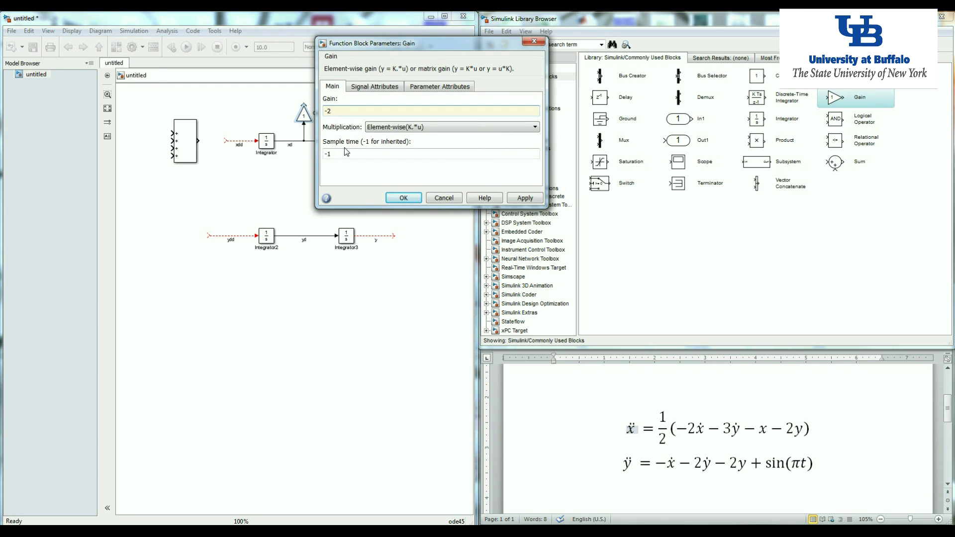
{"action": "left_click", "coordinate": [400, 198]}
{"action": "left_click_drag", "start_coordinate": [304, 105], "coordinate": [172, 133]}
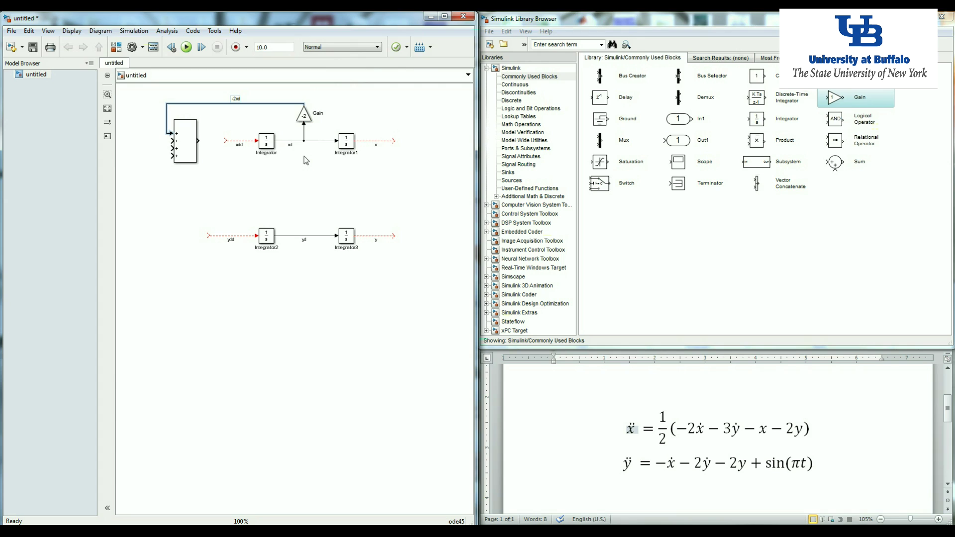
Label the feedback line -2xd and add a copied -3 Gain on yd into the Sum's second input.
{"action": "left_click", "coordinate": [309, 171]}
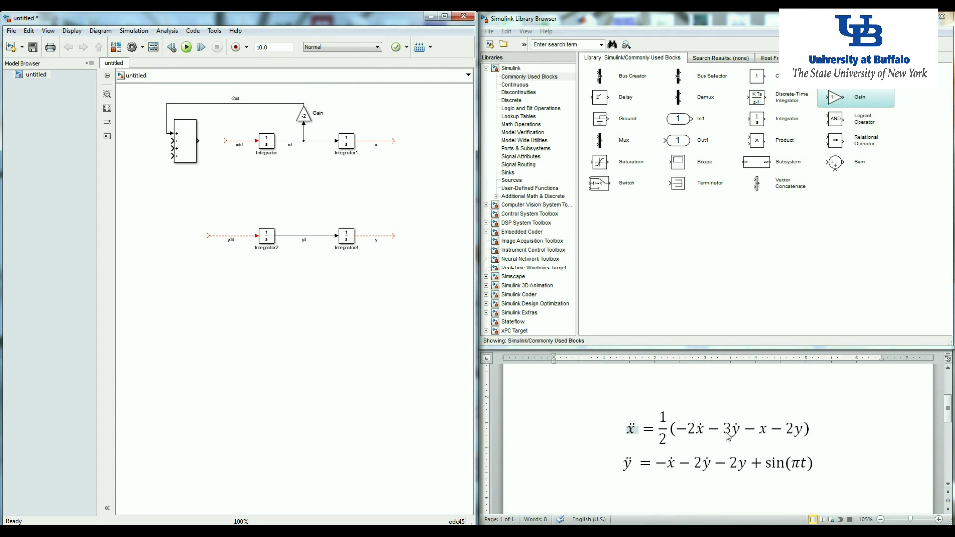
{"action": "left_click", "coordinate": [303, 114]}
{"action": "left_click_drag", "start_coordinate": [304, 116], "coordinate": [304, 236]}
{"action": "double_click", "coordinate": [304, 202]}
{"action": "type", "text": "-3"}
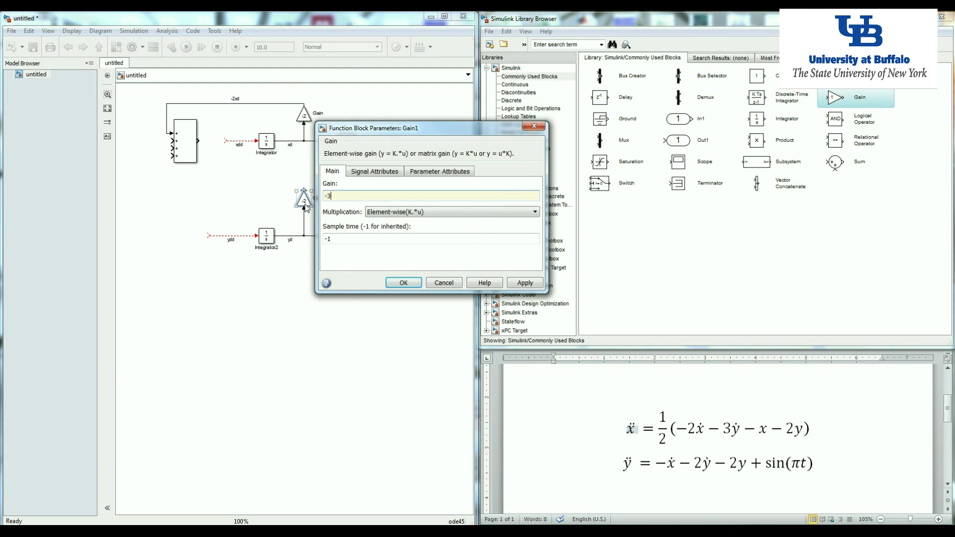
{"action": "left_click", "coordinate": [408, 283]}
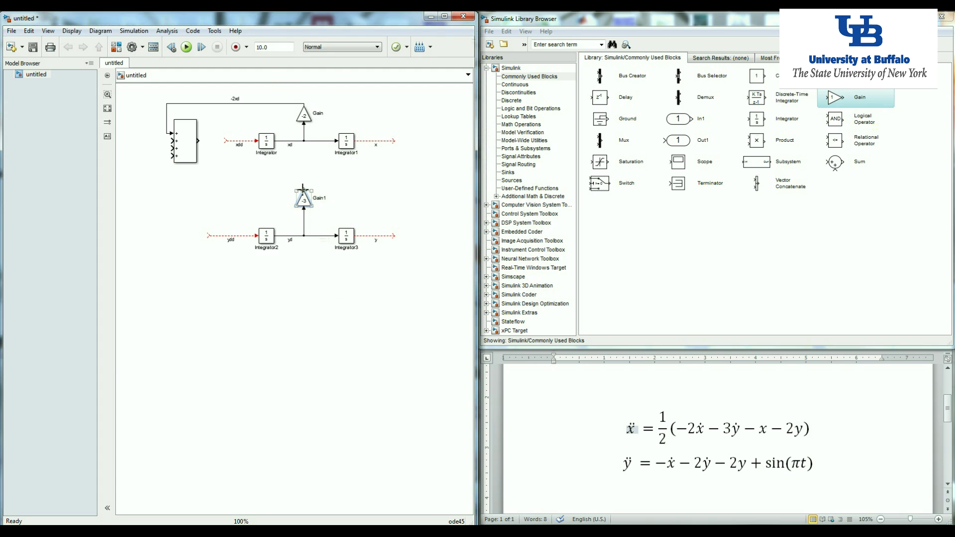
{"action": "left_click_drag", "start_coordinate": [302, 188], "coordinate": [172, 140]}
Label the -3 gain's line -3yd and place a new Gain at the end of x.
{"action": "left_click", "coordinate": [304, 203]}
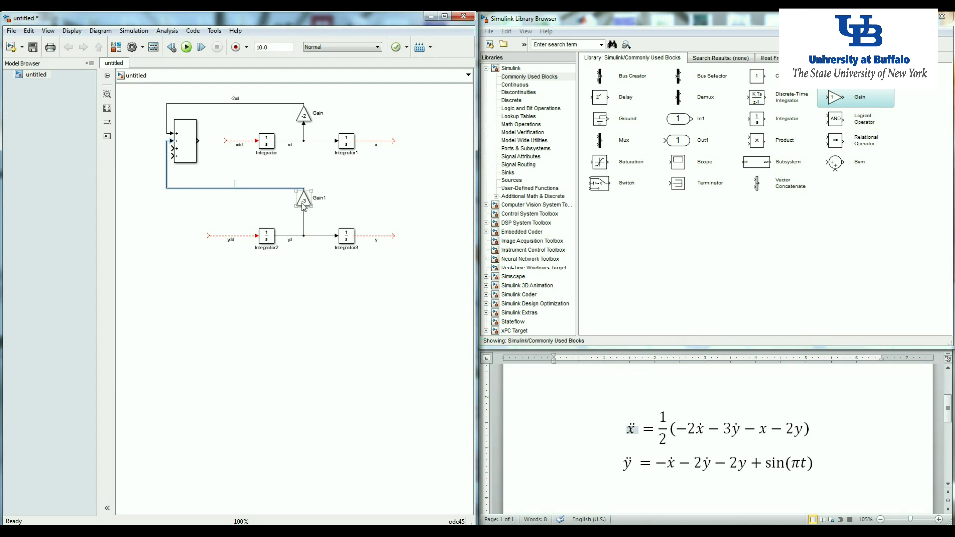
{"action": "left_click", "coordinate": [257, 197]}
{"action": "left_click", "coordinate": [258, 209]}
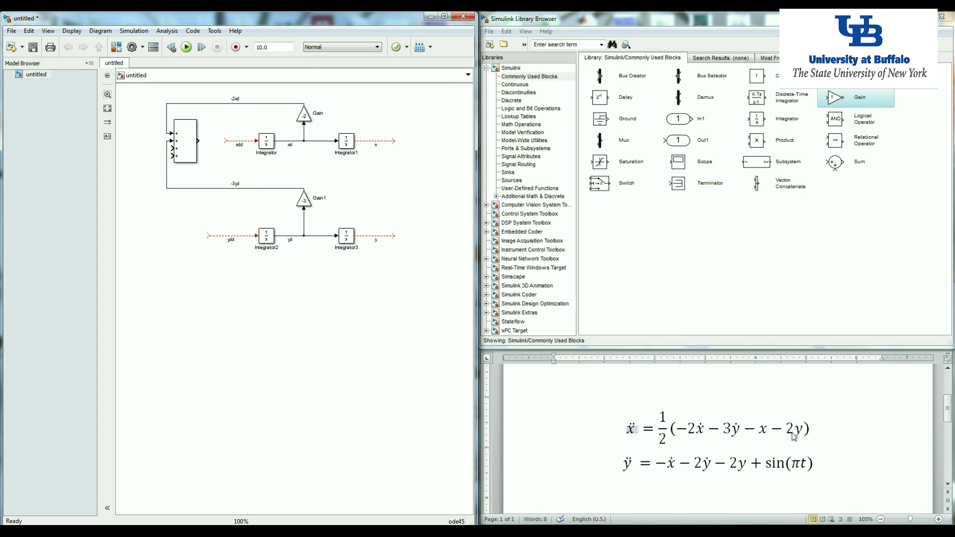
{"action": "left_click_drag", "start_coordinate": [833, 97], "coordinate": [404, 141]}
Set the gain on x to -1 and route it into the Sum's third input, adding a copy for y.
{"action": "left_click", "coordinate": [476, 202]}
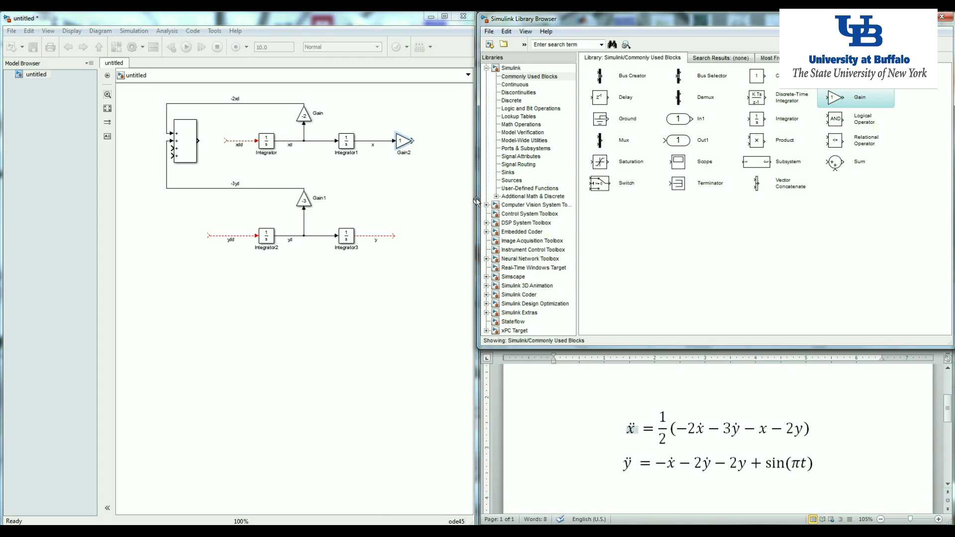
{"action": "left_click", "coordinate": [405, 234]}
{"action": "key", "text": "ctrl+v"}
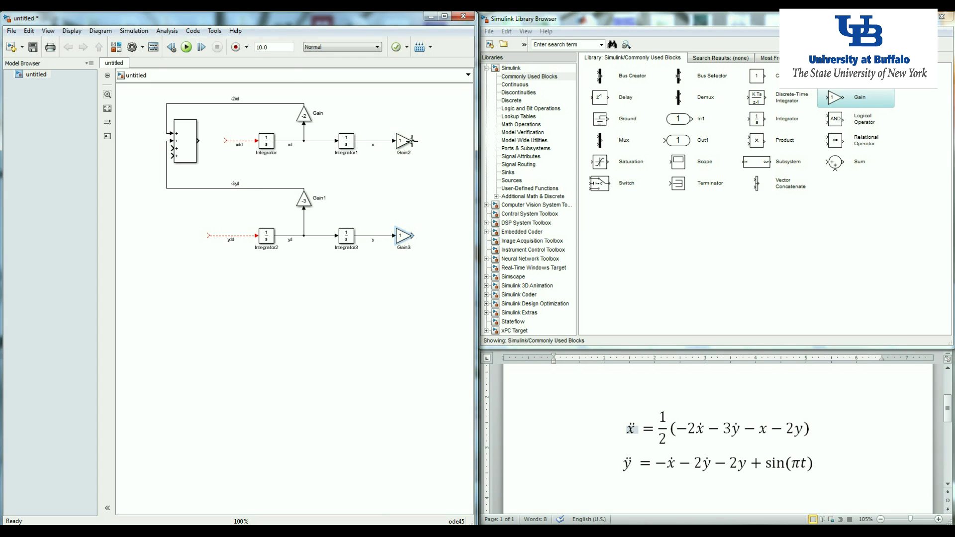
{"action": "double_click", "coordinate": [405, 141]}
{"action": "type", "text": "-1"}
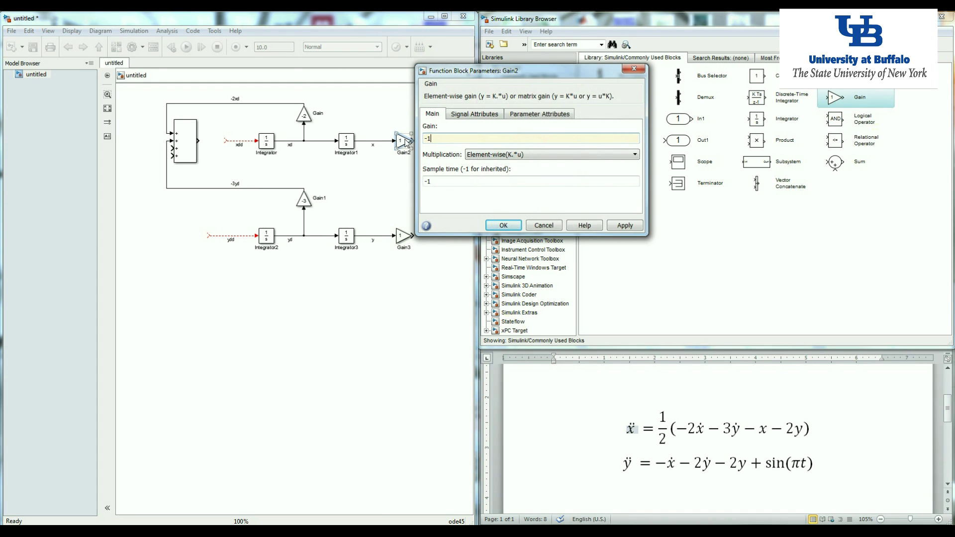
{"action": "left_click", "coordinate": [503, 226]}
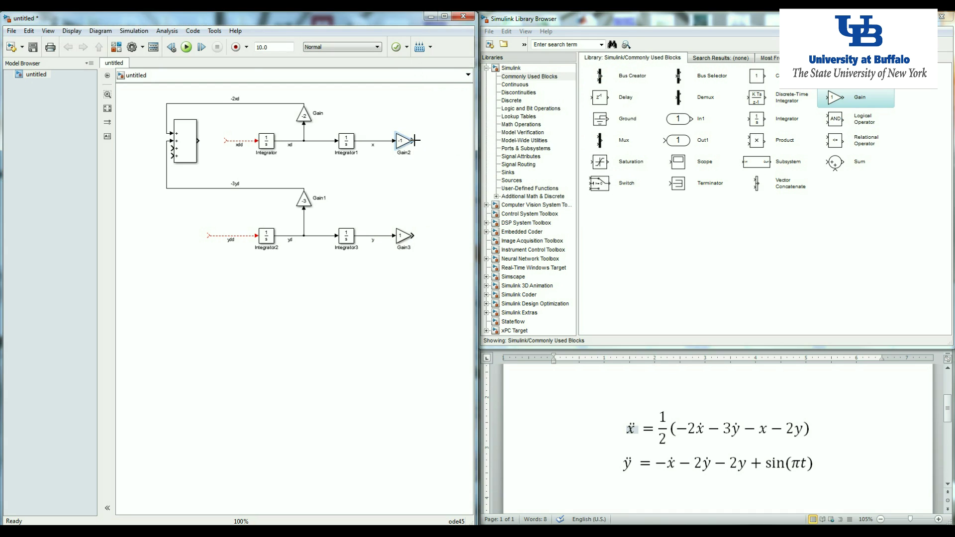
{"action": "left_click_drag", "start_coordinate": [413, 141], "coordinate": [440, 141]}
{"action": "left_click_drag", "start_coordinate": [439, 141], "coordinate": [173, 147]}
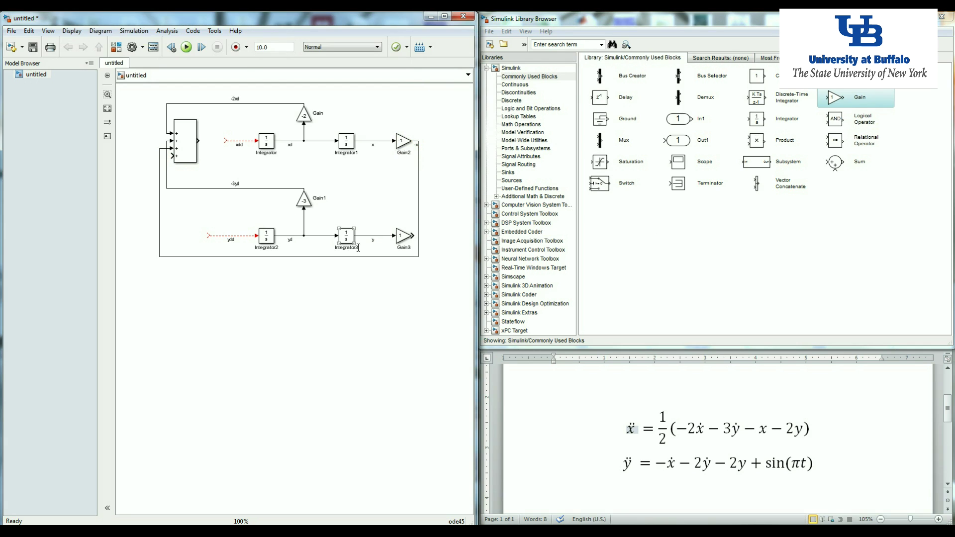
{"action": "left_click_drag", "start_coordinate": [307, 258], "coordinate": [304, 170]}
Set the y gain to -2, feed it into the Sum's fourth input, and move the lower chain down.
{"action": "double_click", "coordinate": [404, 236]}
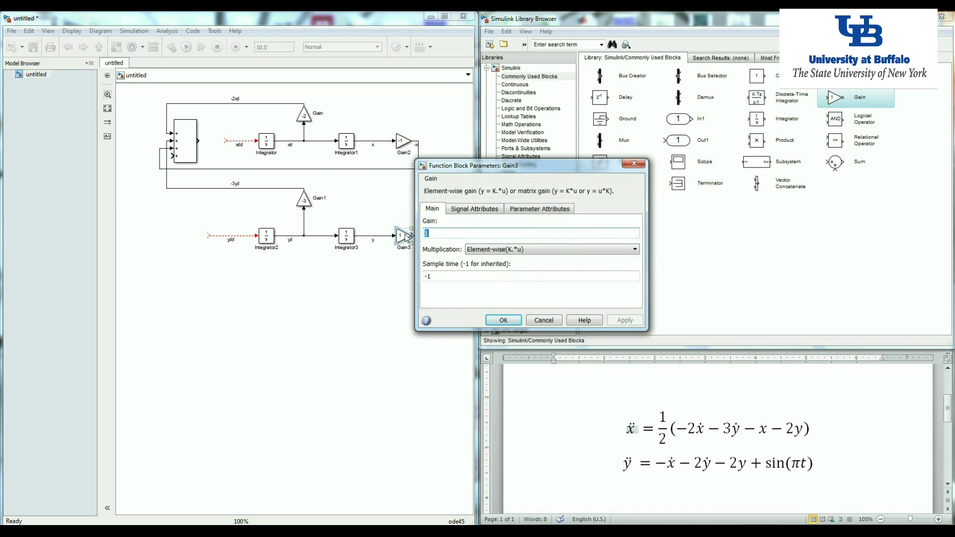
{"action": "type", "text": "-2"}
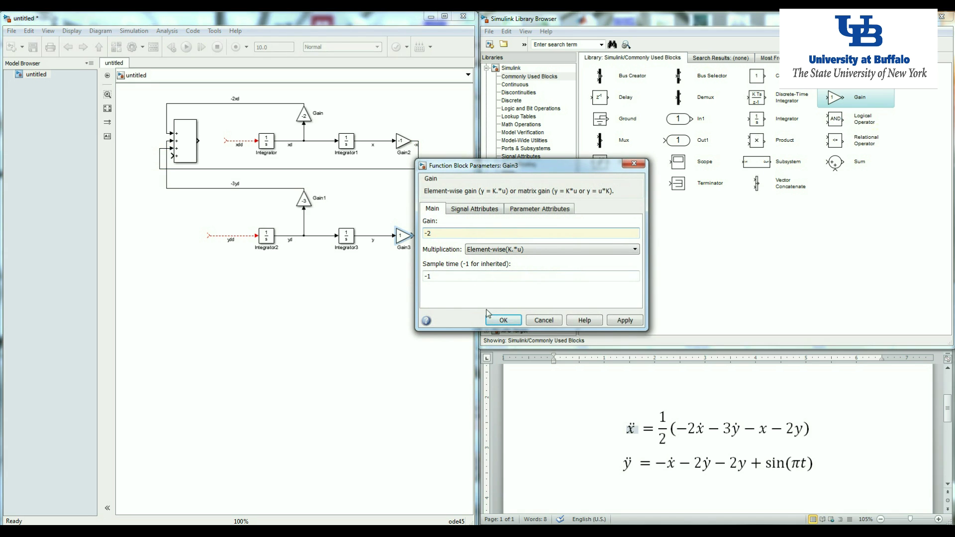
{"action": "left_click", "coordinate": [504, 320]}
{"action": "left_click_drag", "start_coordinate": [414, 236], "coordinate": [174, 156]}
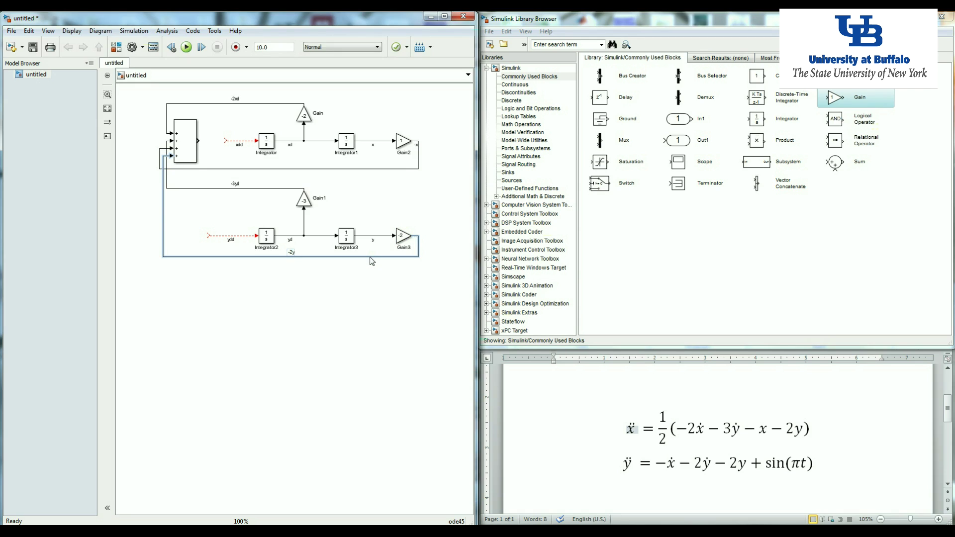
{"action": "left_click_drag", "start_coordinate": [351, 258], "coordinate": [361, 175]}
{"action": "left_click_drag", "start_coordinate": [430, 302], "coordinate": [196, 214]}
{"action": "left_click_drag", "start_coordinate": [266, 236], "coordinate": [266, 269]}
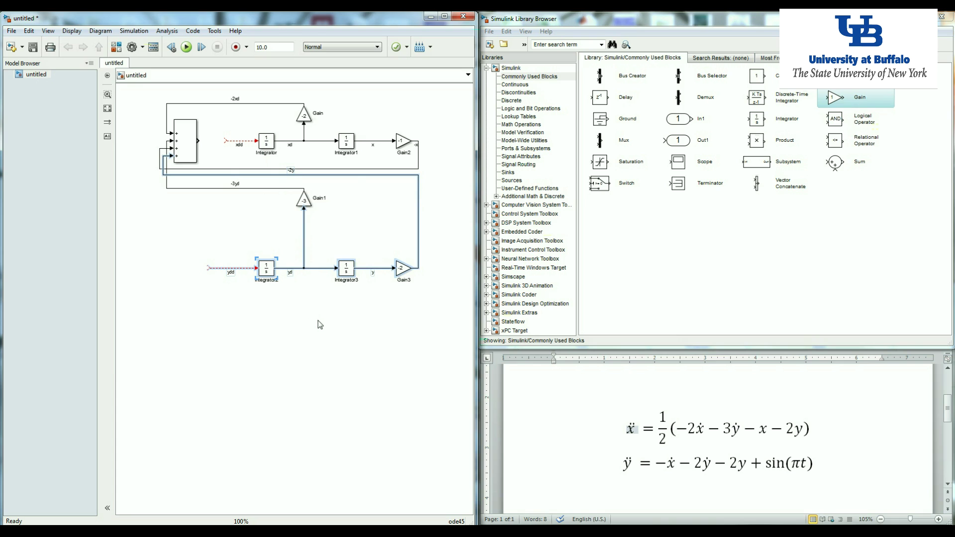
{"action": "left_click", "coordinate": [188, 158]}
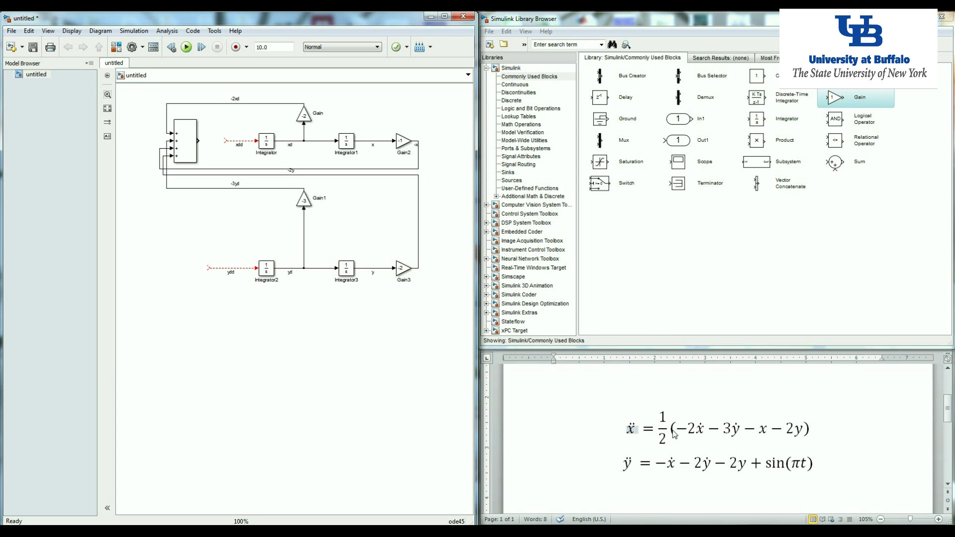
Add a Gain of 1/2 after the Sum output, matching the ½ factor in the ẍ equation.
{"action": "left_click_drag", "start_coordinate": [675, 434], "coordinate": [814, 430]}
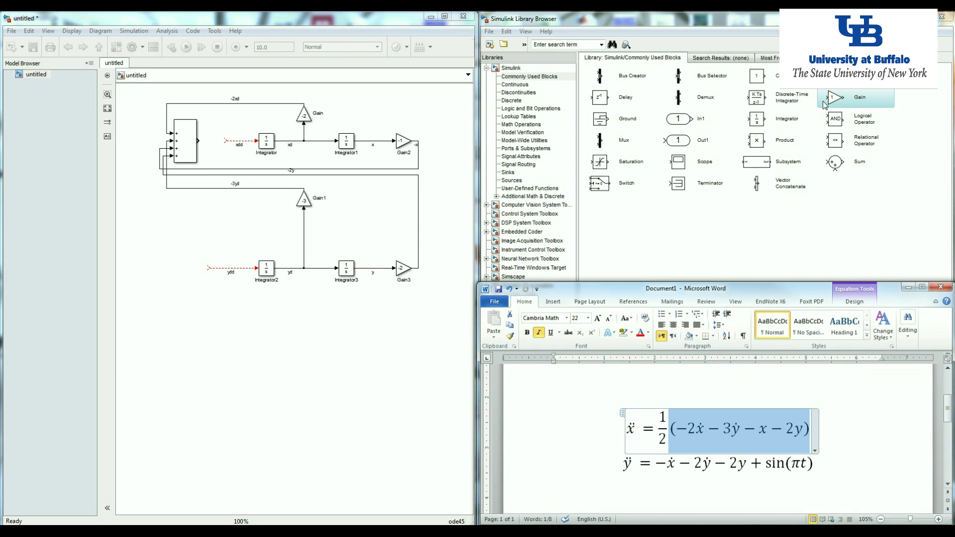
{"action": "left_click_drag", "start_coordinate": [827, 102], "coordinate": [207, 140]}
{"action": "double_click", "coordinate": [215, 140]}
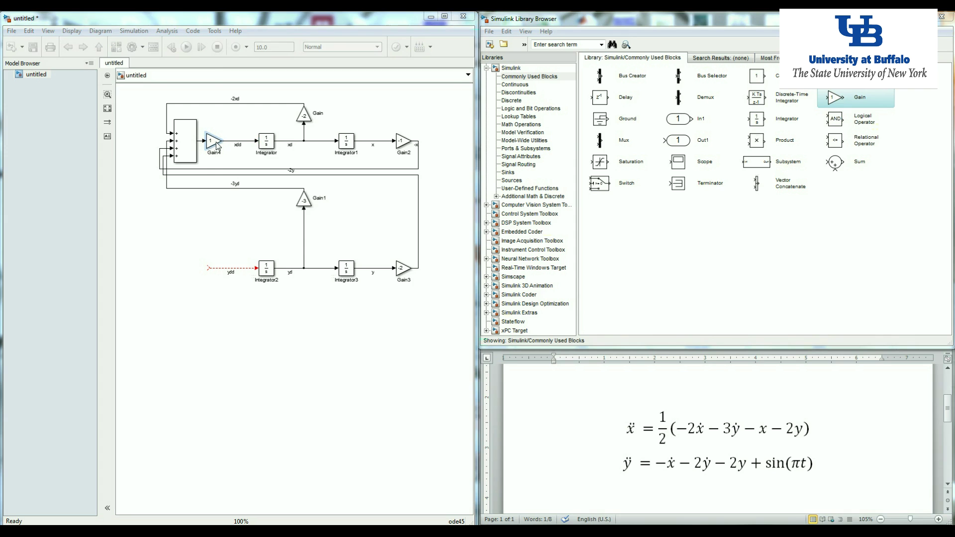
{"action": "type", "text": "1/2"}
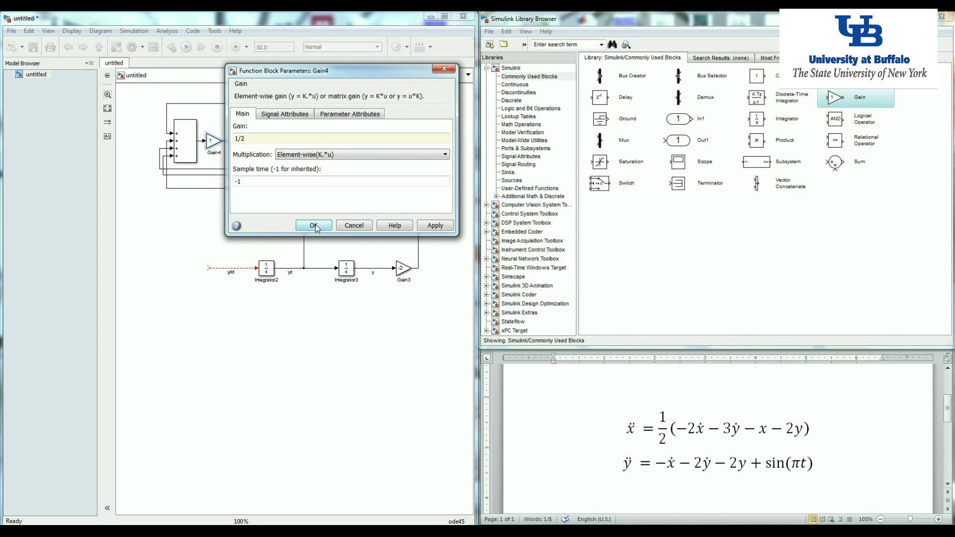
{"action": "left_click", "coordinate": [313, 225]}
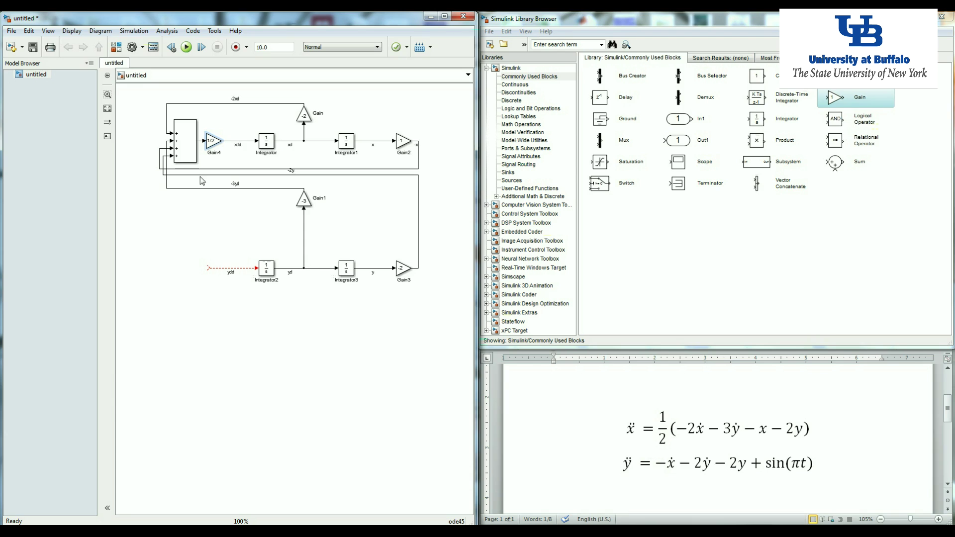
{"action": "left_click", "coordinate": [187, 145]}
Place a copy of the Sum block before Integrator2 and add a new Gain set to -1.
{"action": "left_click_drag", "start_coordinate": [187, 146], "coordinate": [205, 276]}
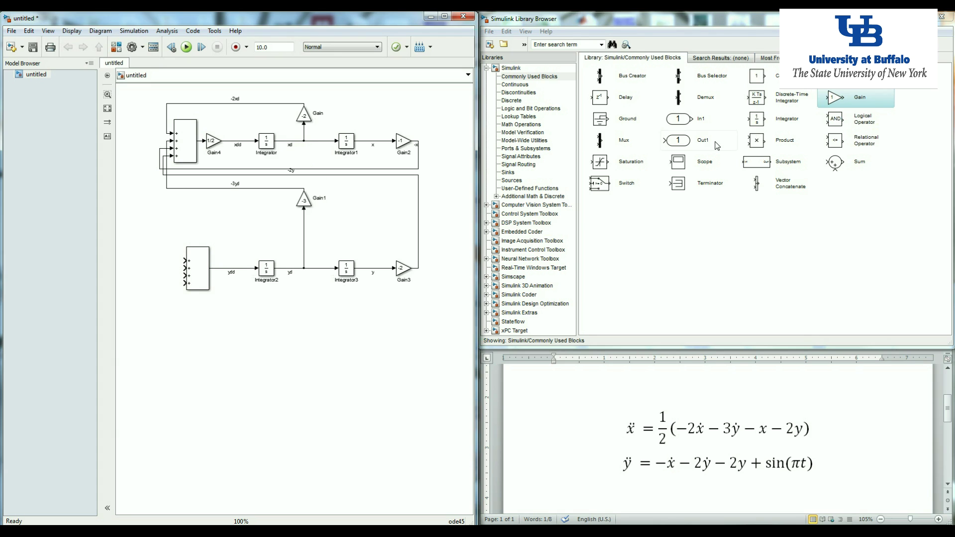
{"action": "left_click_drag", "start_coordinate": [827, 102], "coordinate": [149, 262]}
{"action": "double_click", "coordinate": [148, 261]}
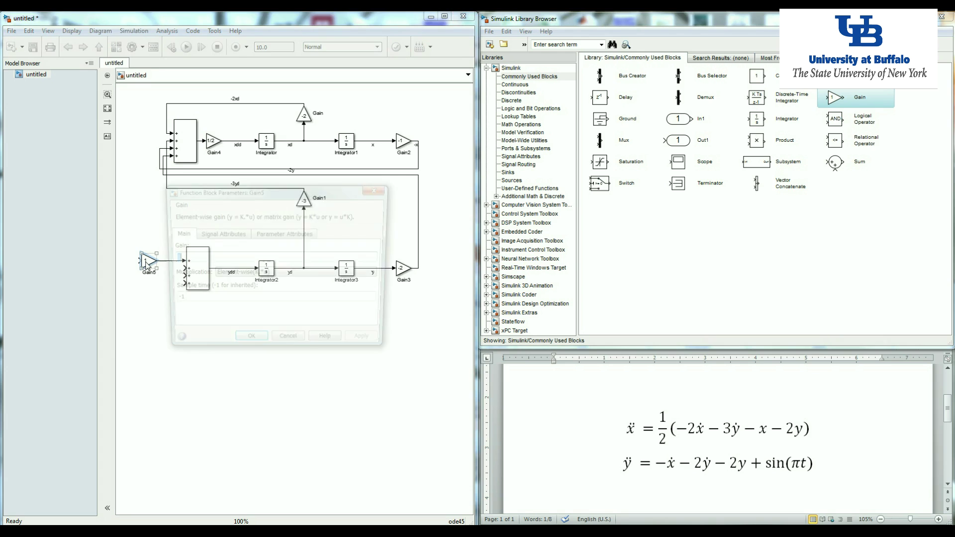
{"action": "type", "text": "-"}
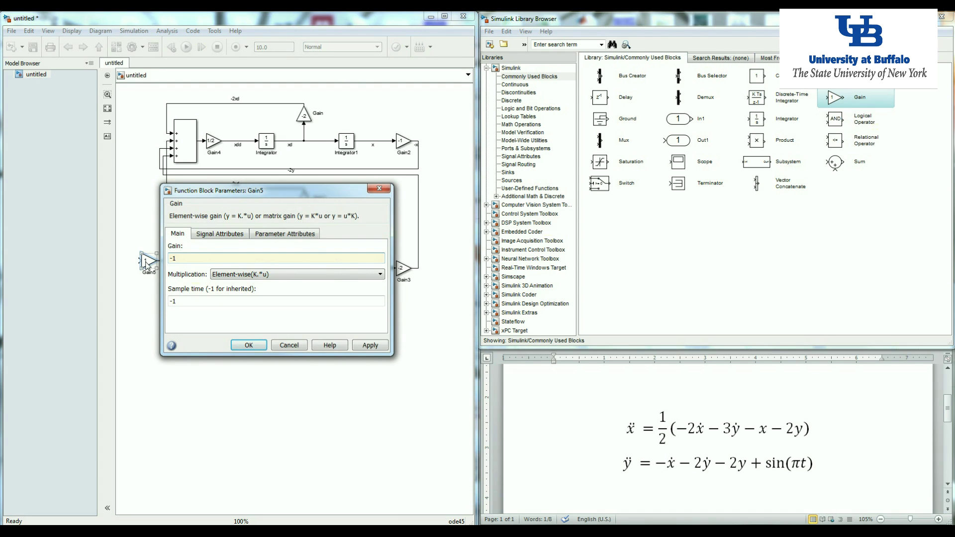
{"action": "left_click", "coordinate": [249, 345]}
Wire the xd signal through Gain5 into the lower sum and tidy the line's routing.
{"action": "left_click_drag", "start_coordinate": [140, 261], "coordinate": [324, 141]}
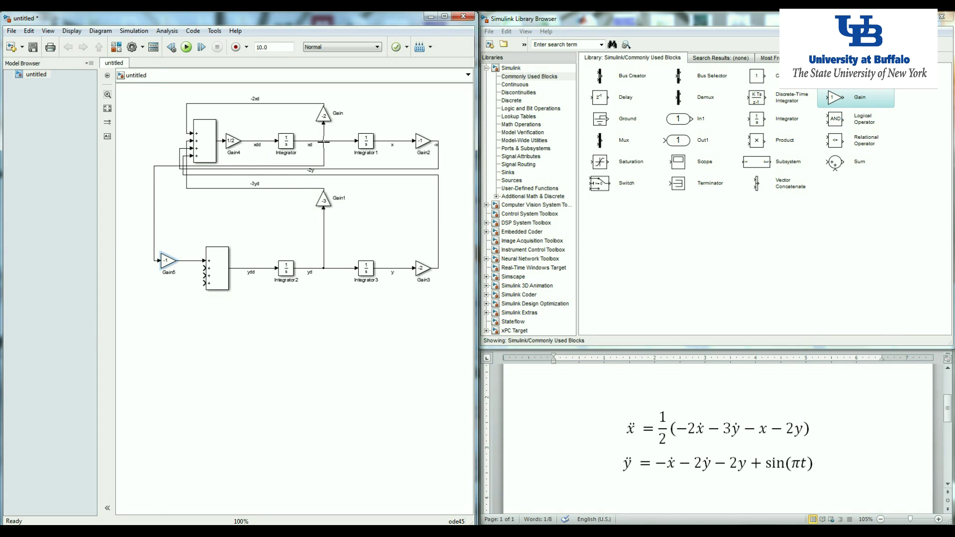
{"action": "left_click_drag", "start_coordinate": [174, 167], "coordinate": [174, 197]}
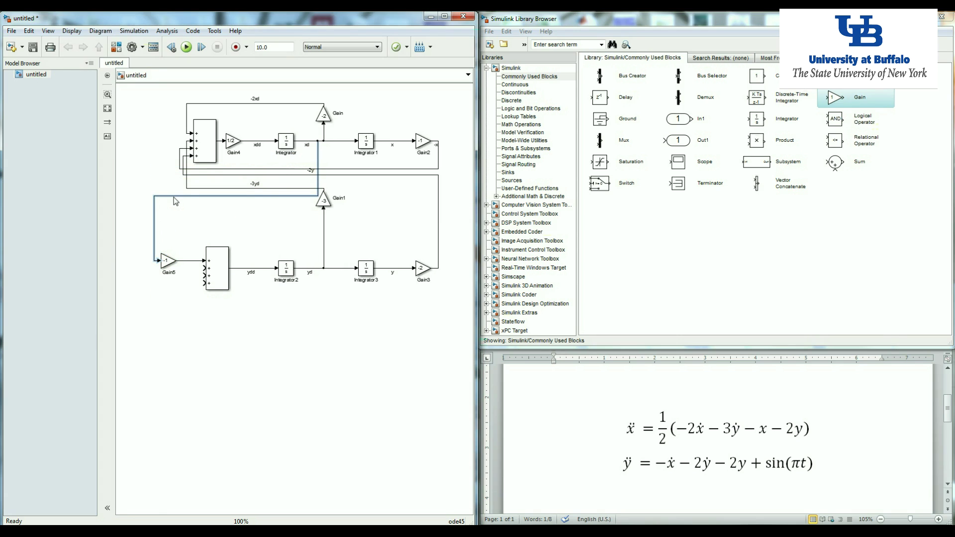
{"action": "left_click_drag", "start_coordinate": [318, 174], "coordinate": [301, 177]}
{"action": "left_click", "coordinate": [295, 219]}
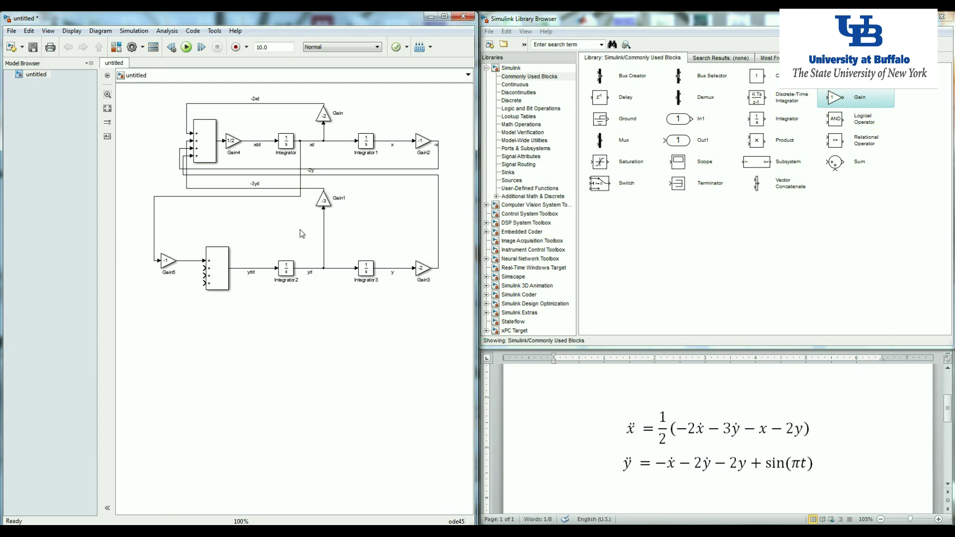
{"action": "left_click", "coordinate": [206, 258]}
Copy the gain block as Gain6, flip it with Ctrl+I, and set its gain to -2.
{"action": "left_click", "coordinate": [325, 201]}
{"action": "left_click_drag", "start_coordinate": [326, 204], "coordinate": [334, 268]}
{"action": "key", "text": "ctrl+i"}
{"action": "double_click", "coordinate": [335, 308]}
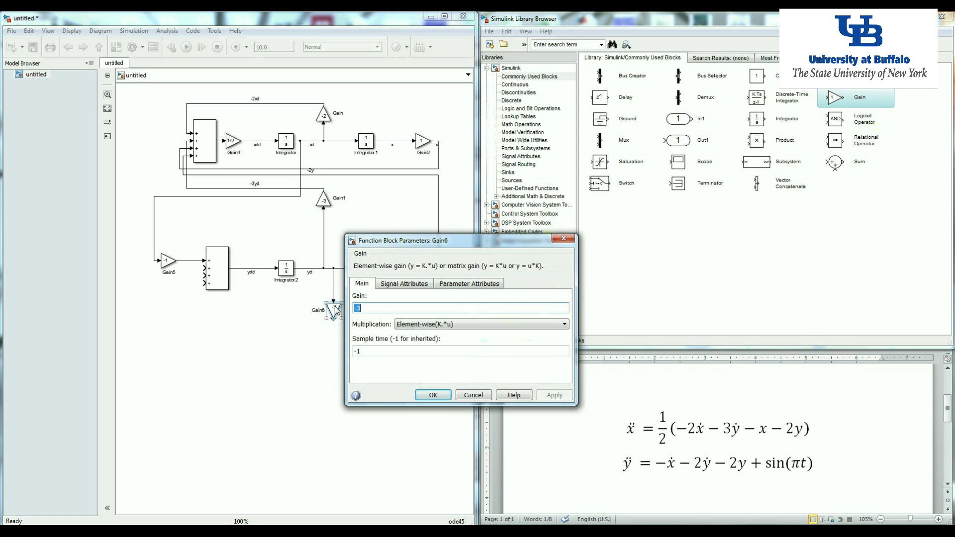
{"action": "type", "text": "-2"}
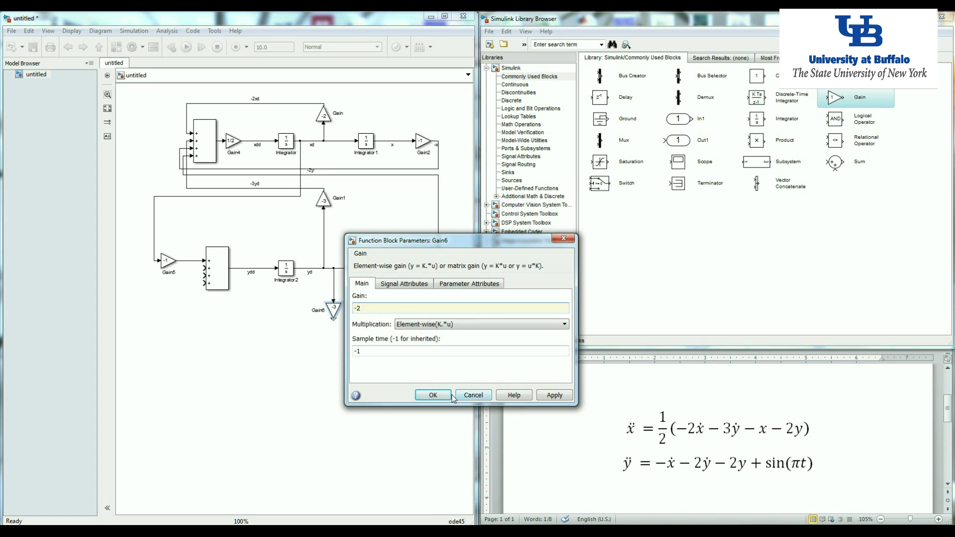
{"action": "left_click", "coordinate": [448, 395]}
Connect Gain6's output and Gain3's -2y output into the lower sum.
{"action": "left_click_drag", "start_coordinate": [333, 320], "coordinate": [204, 268]}
{"action": "left_click_drag", "start_coordinate": [191, 302], "coordinate": [181, 298]}
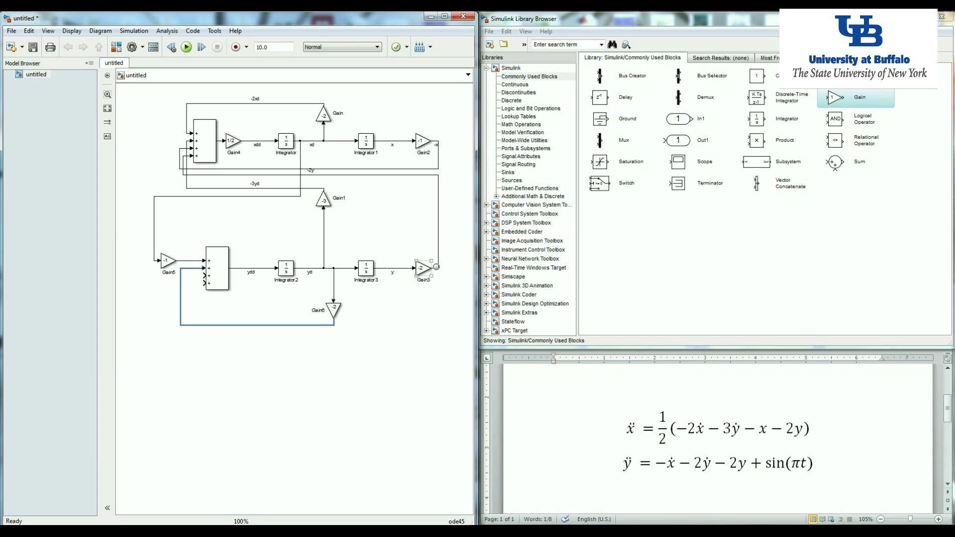
{"action": "mouse_move", "coordinate": [204, 275]}
{"action": "left_mouse_down"}
{"action": "mouse_move", "coordinate": [299, 331]}
{"action": "mouse_move", "coordinate": [440, 279]}
{"action": "mouse_move", "coordinate": [438, 268]}
{"action": "left_mouse_up"}
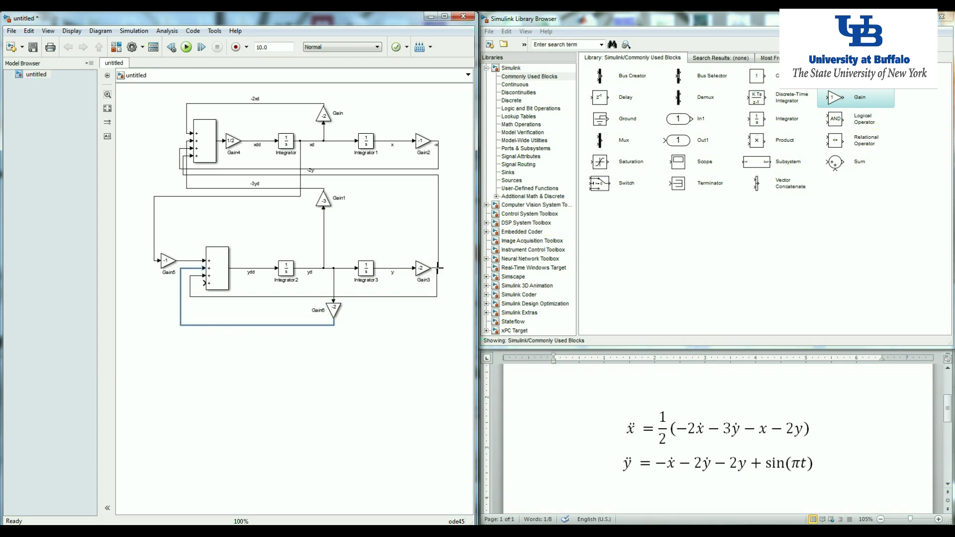
{"action": "left_click", "coordinate": [441, 321]}
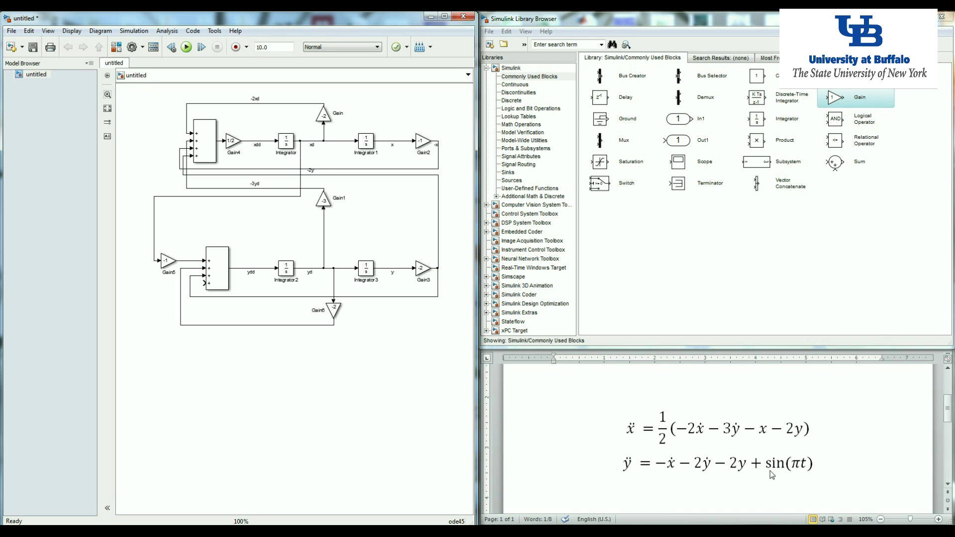
Add a Sine Wave source from the Sources library beside the lower sum.
{"action": "left_click", "coordinate": [516, 182]}
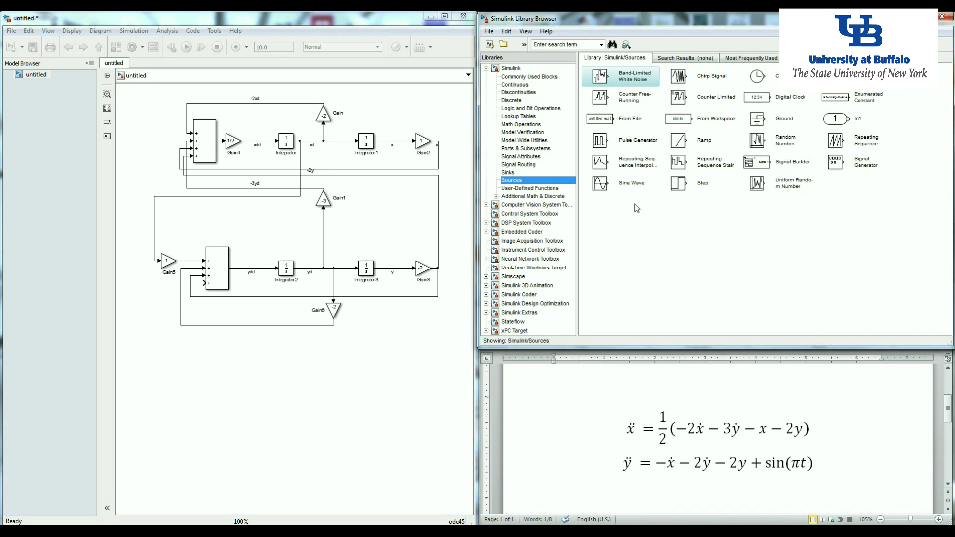
{"action": "left_click_drag", "start_coordinate": [600, 196], "coordinate": [152, 315]}
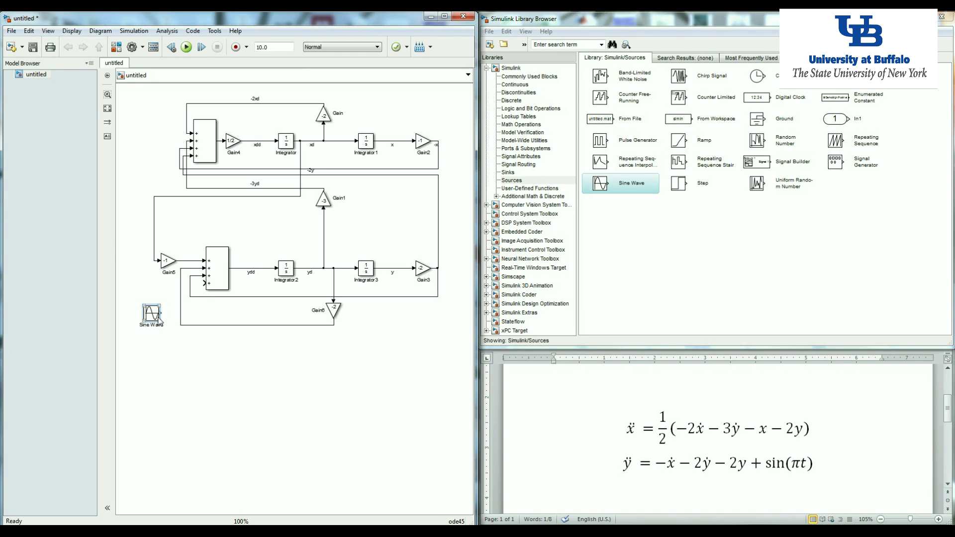
{"action": "double_click", "coordinate": [157, 314]}
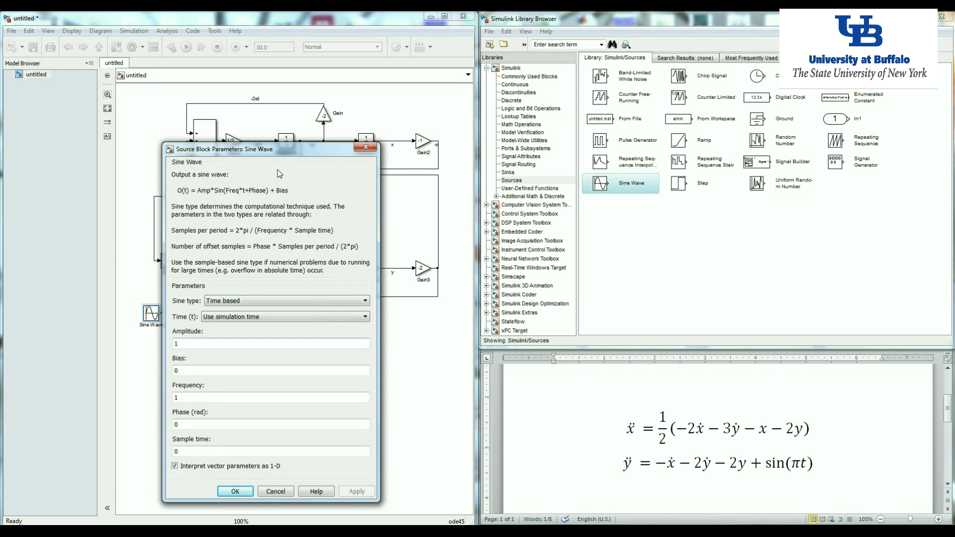
Set the Sine Wave frequency to pi and wire it into the sum's fourth input.
{"action": "left_click_drag", "start_coordinate": [295, 147], "coordinate": [318, 100]}
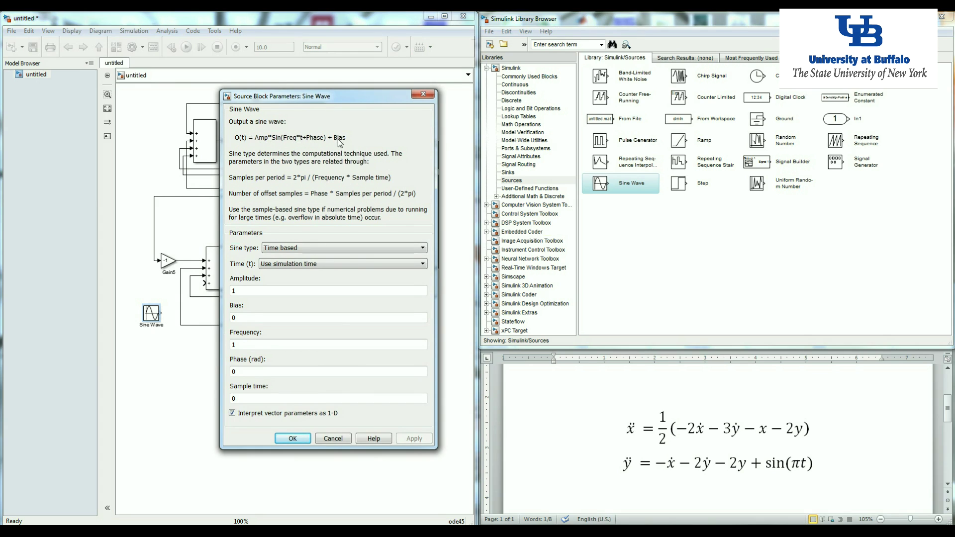
{"action": "double_click", "coordinate": [238, 345]}
{"action": "type", "text": "pi"}
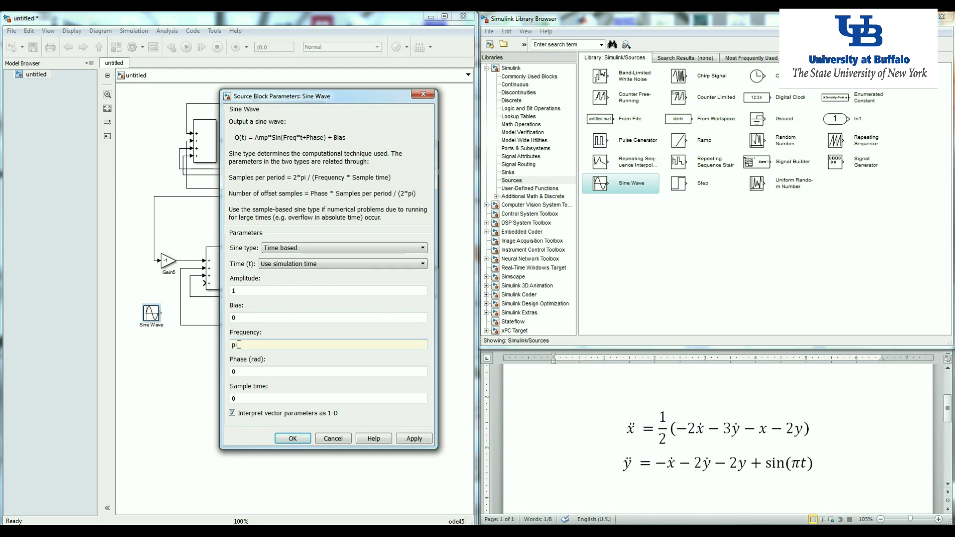
{"action": "left_click", "coordinate": [293, 438]}
{"action": "left_click_drag", "start_coordinate": [162, 313], "coordinate": [204, 283]}
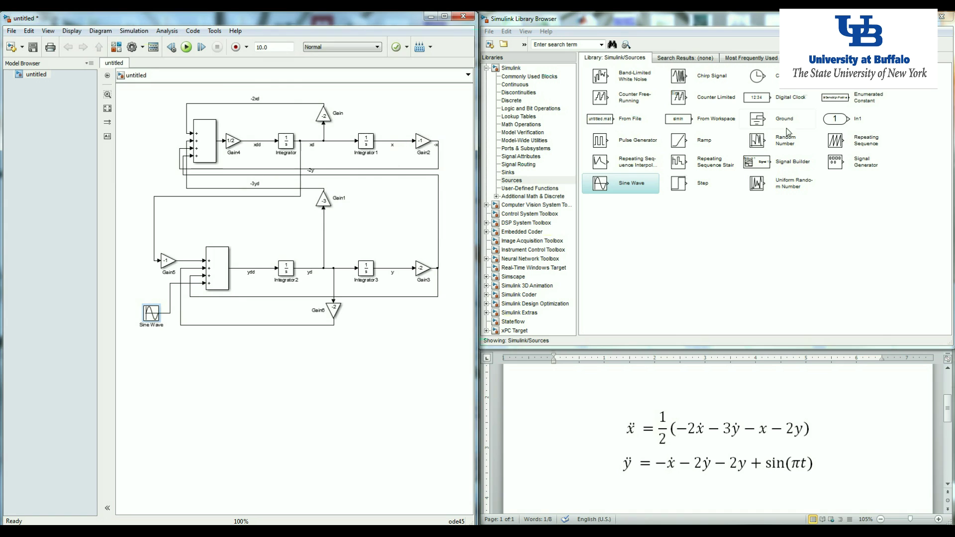
{"action": "left_click", "coordinate": [509, 173]}
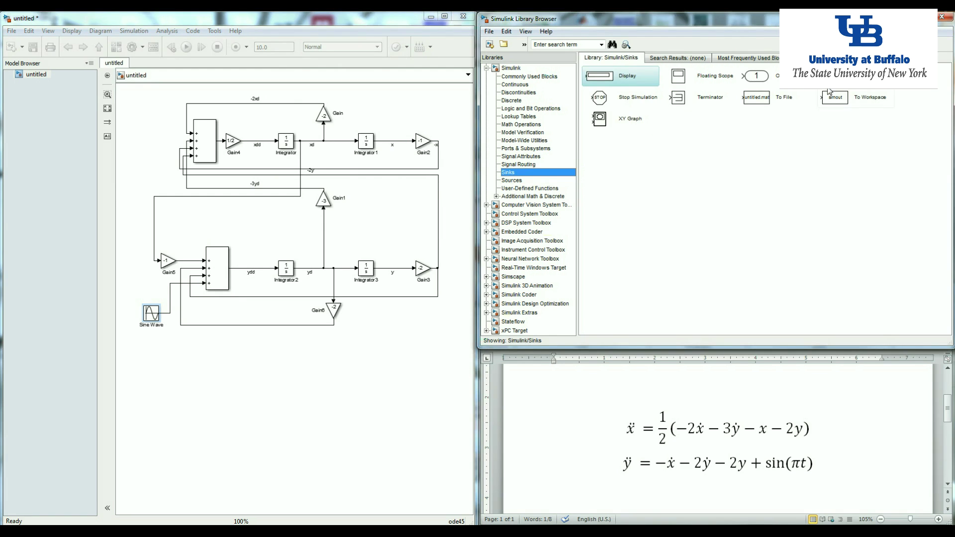
Add two Scope blocks, connect Scope to x and Scope1 to y, and open Scope1's display.
{"action": "left_click_drag", "start_coordinate": [686, 89], "coordinate": [413, 111]}
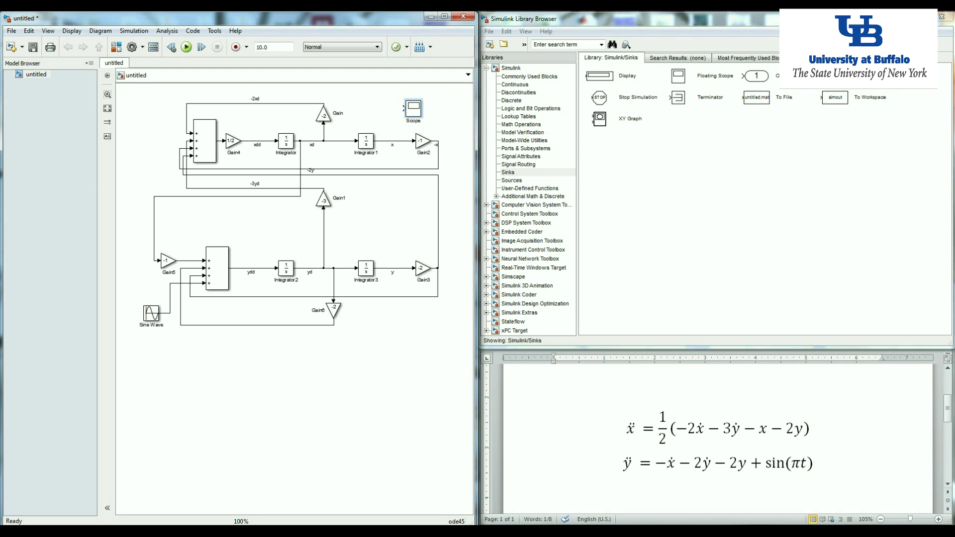
{"action": "left_click_drag", "start_coordinate": [455, 239], "coordinate": [390, 271]}
{"action": "left_click_drag", "start_coordinate": [404, 108], "coordinate": [387, 144]}
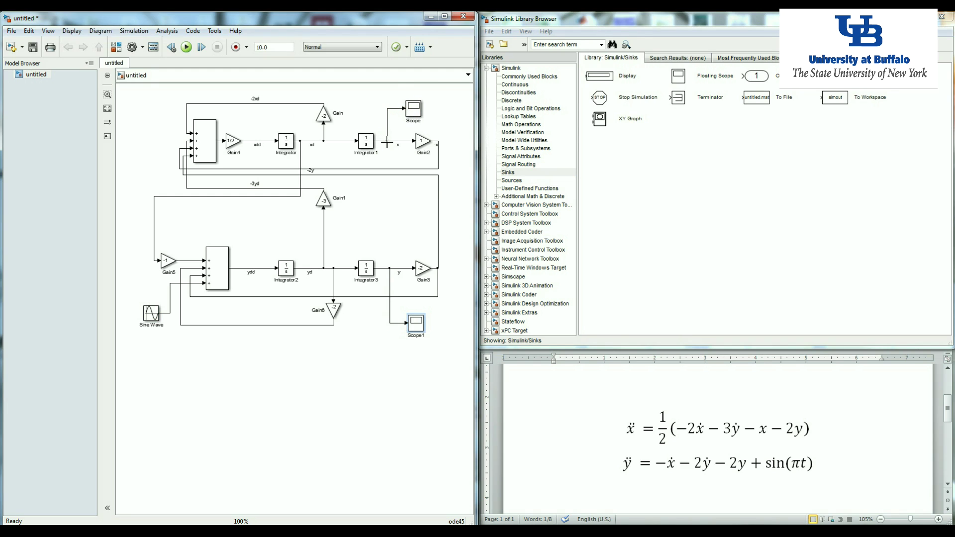
{"action": "double_click", "coordinate": [416, 324]}
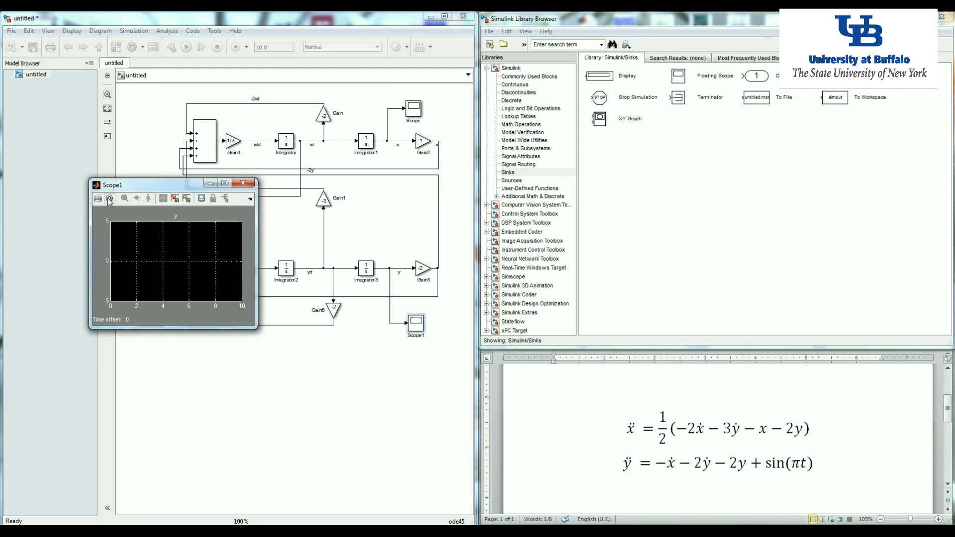
Turn off 'Limit data points to last' in Scope1's History settings.
{"action": "left_click", "coordinate": [110, 200]}
{"action": "left_click", "coordinate": [136, 220]}
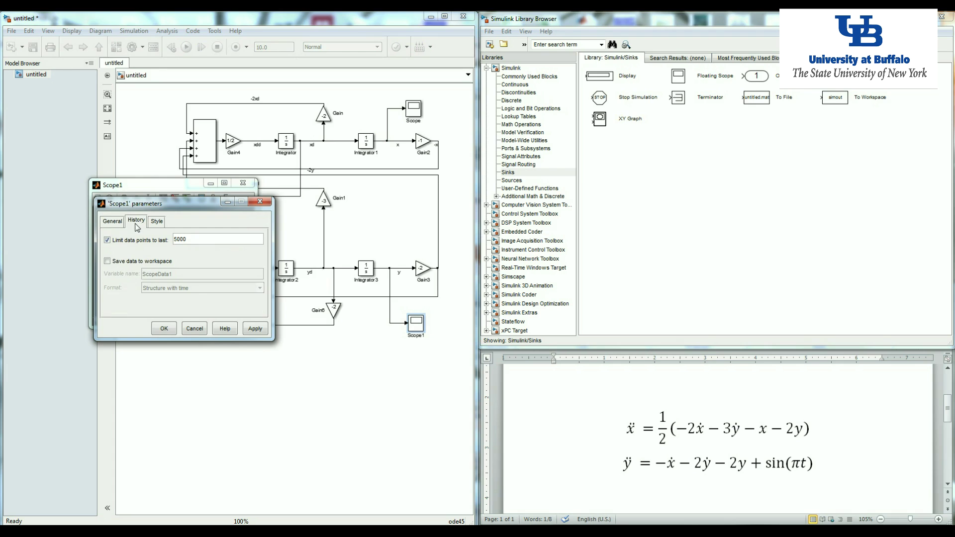
{"action": "left_click", "coordinate": [107, 240]}
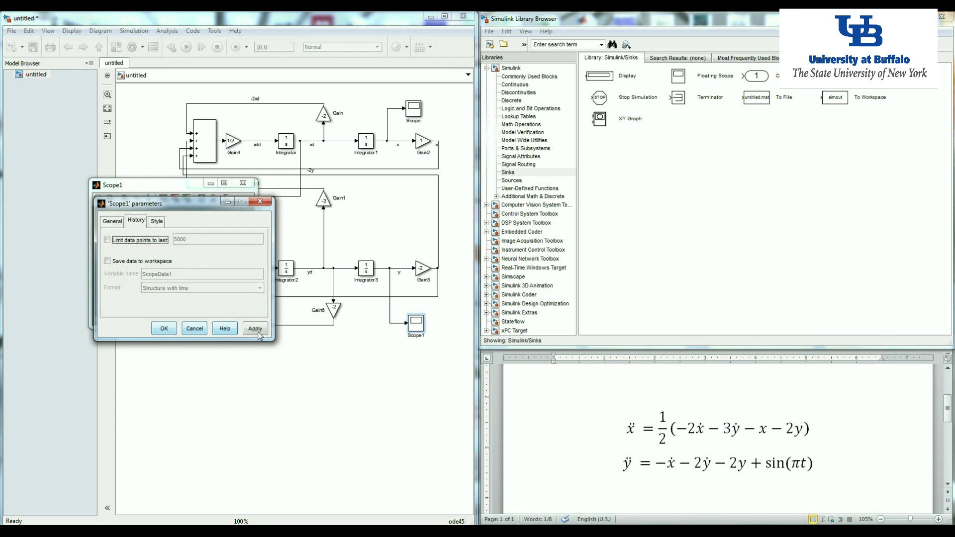
{"action": "left_click", "coordinate": [165, 330]}
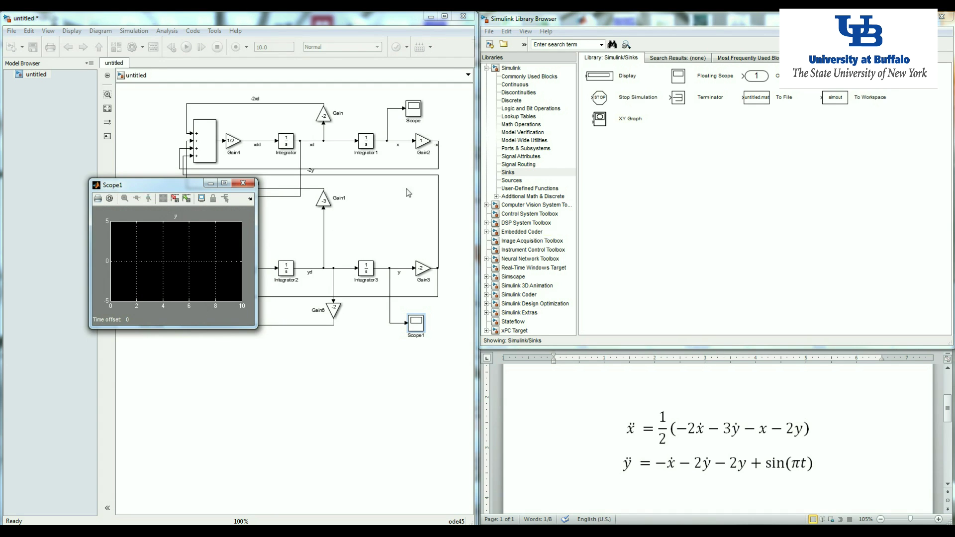
Open the Scope for x and turn off its data-point history limit too.
{"action": "double_click", "coordinate": [414, 109]}
{"action": "left_click", "coordinate": [110, 199]}
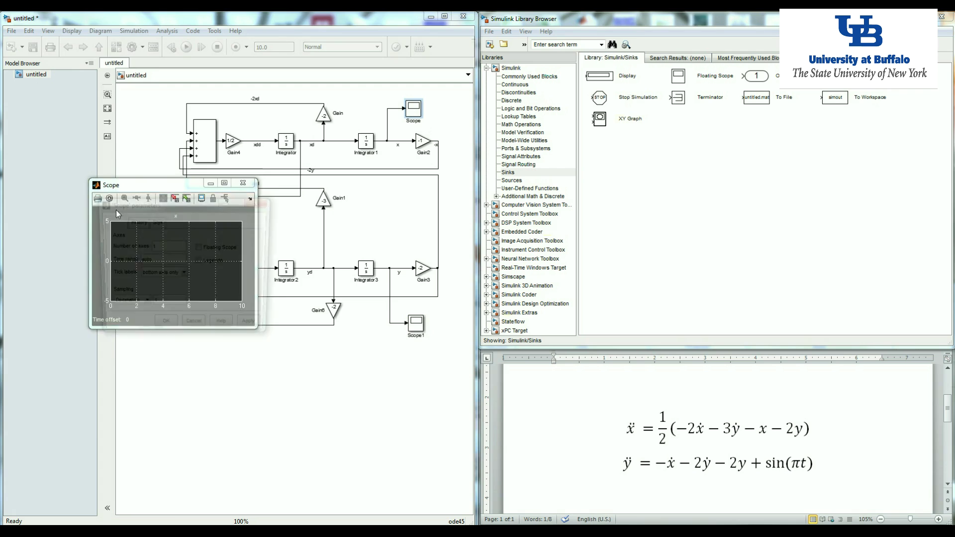
{"action": "left_click", "coordinate": [136, 219]}
{"action": "left_click", "coordinate": [108, 241]}
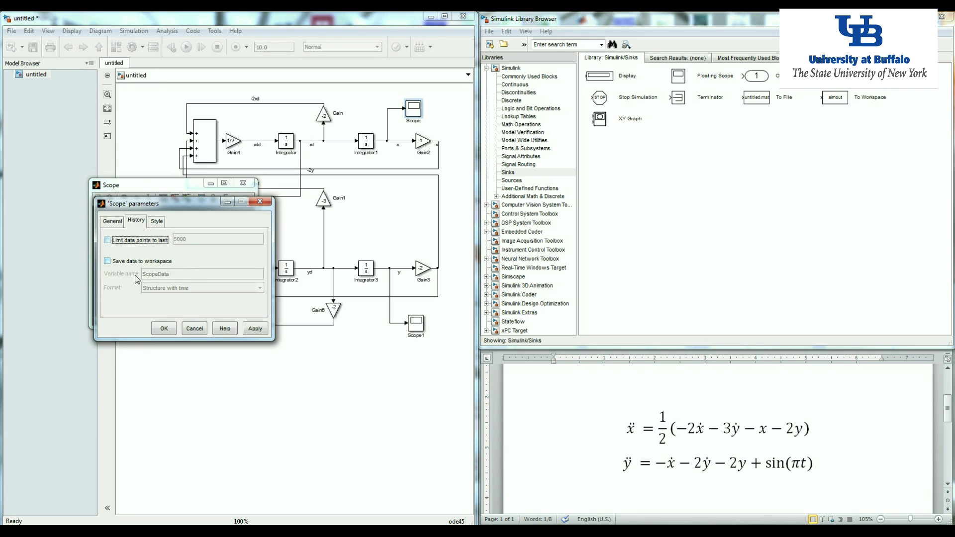
{"action": "left_click", "coordinate": [164, 328]}
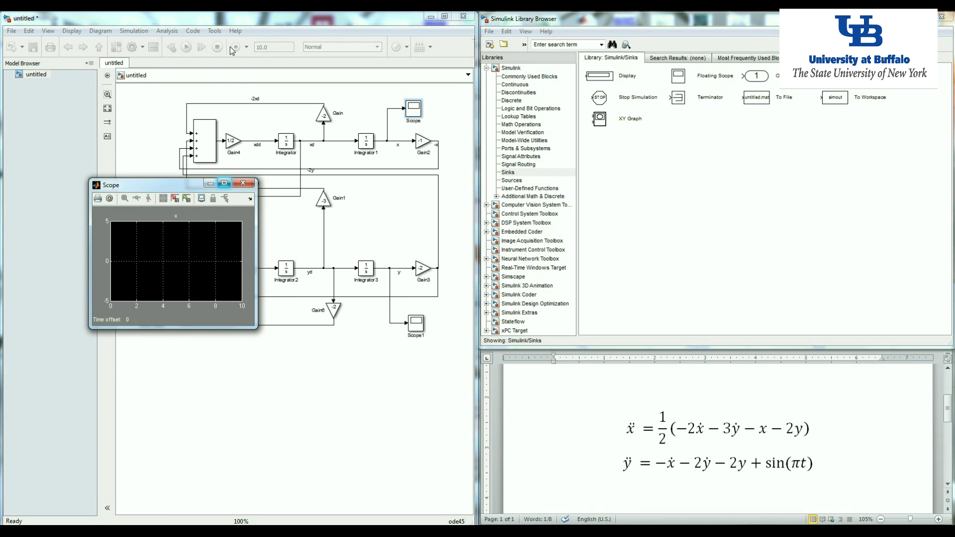
Set the stop time to 40 and run the simulation.
{"action": "left_click", "coordinate": [192, 91]}
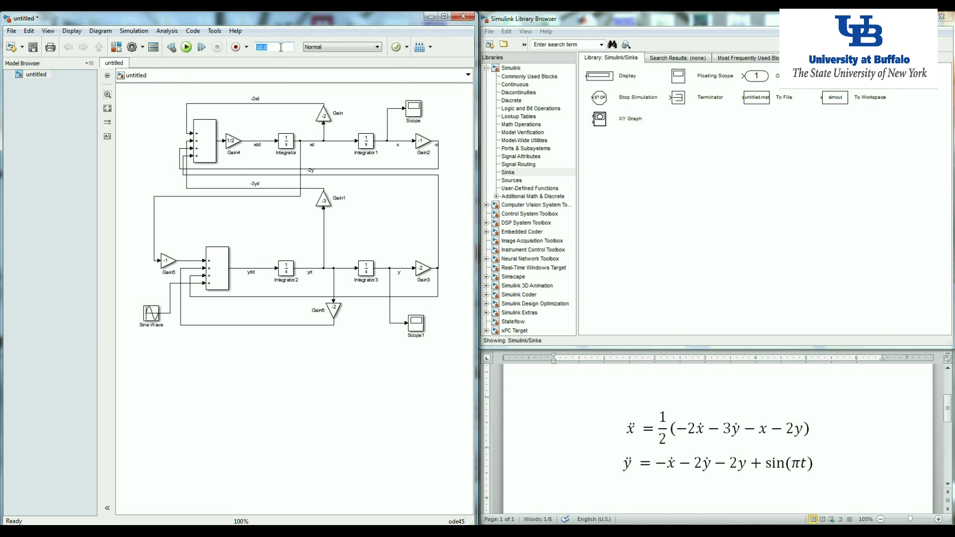
{"action": "type", "text": "40"}
{"action": "left_click", "coordinate": [186, 47]}
Open the Scope1 and Scope plots and autoscale the x response.
{"action": "left_click", "coordinate": [420, 329]}
{"action": "double_click", "coordinate": [420, 329]}
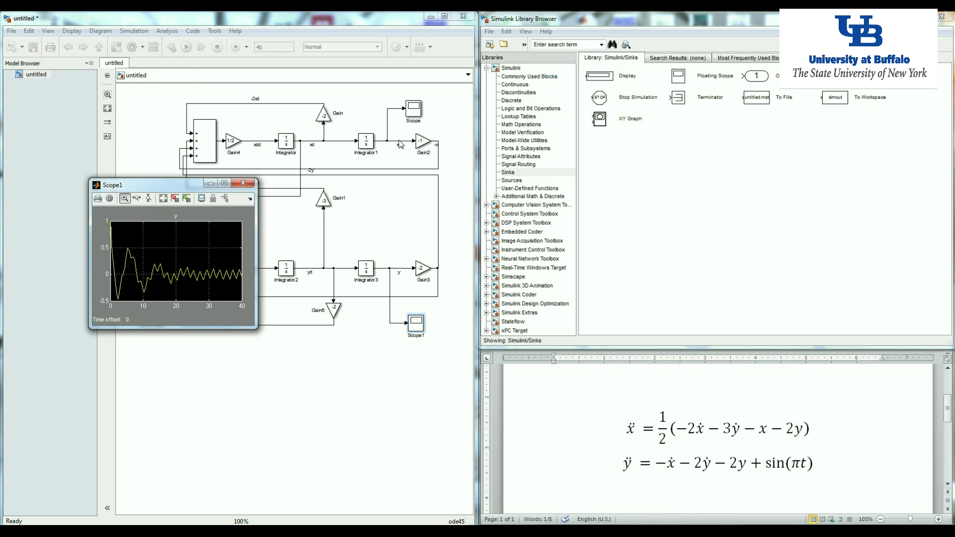
{"action": "double_click", "coordinate": [413, 109]}
{"action": "left_click_drag", "start_coordinate": [163, 189], "coordinate": [321, 113]}
{"action": "left_click", "coordinate": [322, 123]}
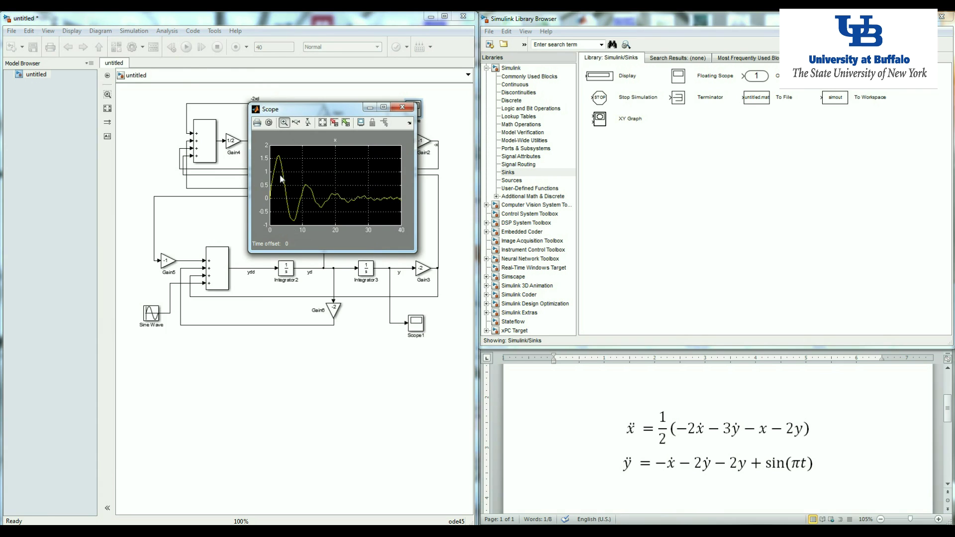
{"action": "left_click", "coordinate": [147, 116]}
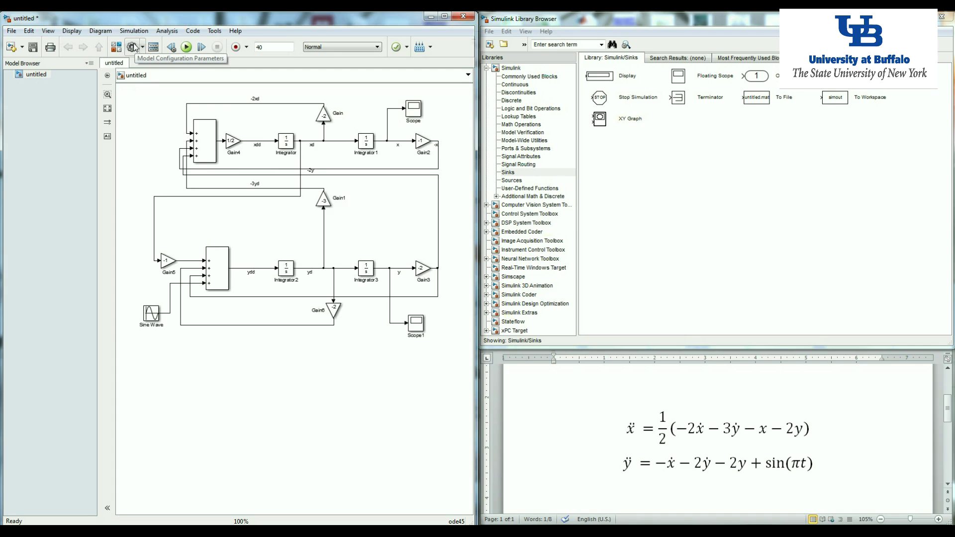
Switch the solver to fixed-step ode3 with step size 0.001 and rerun the simulation.
{"action": "left_click", "coordinate": [133, 47]}
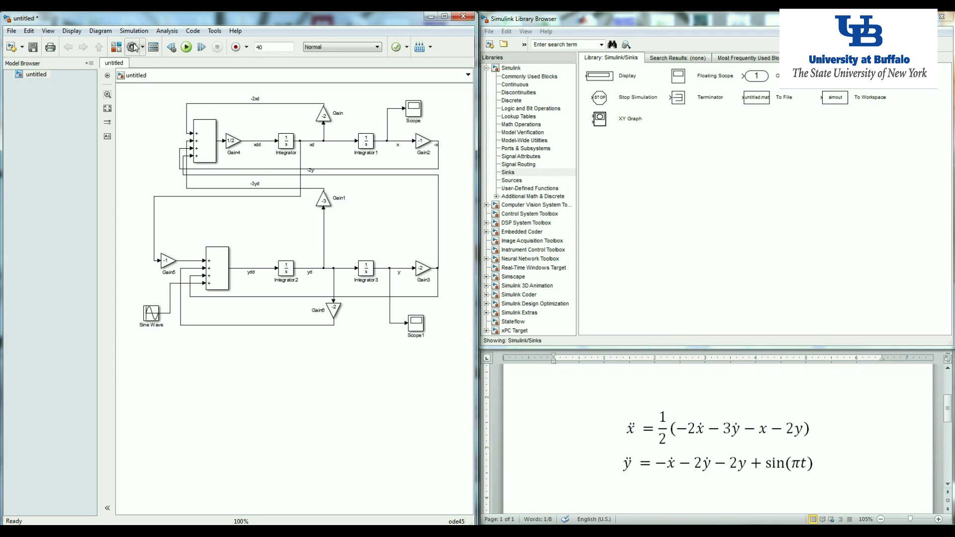
{"action": "left_click_drag", "start_coordinate": [369, 116], "coordinate": [250, 110]}
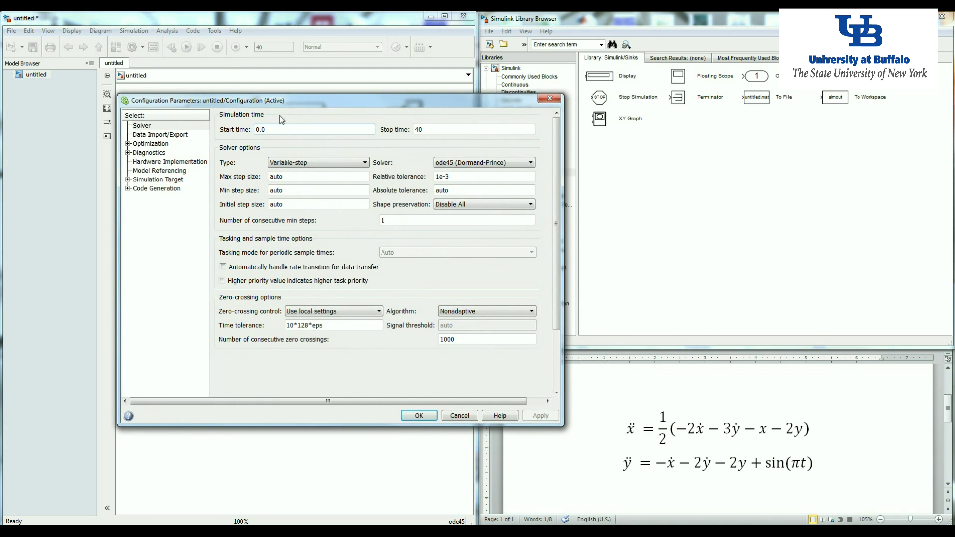
{"action": "left_click", "coordinate": [282, 164]}
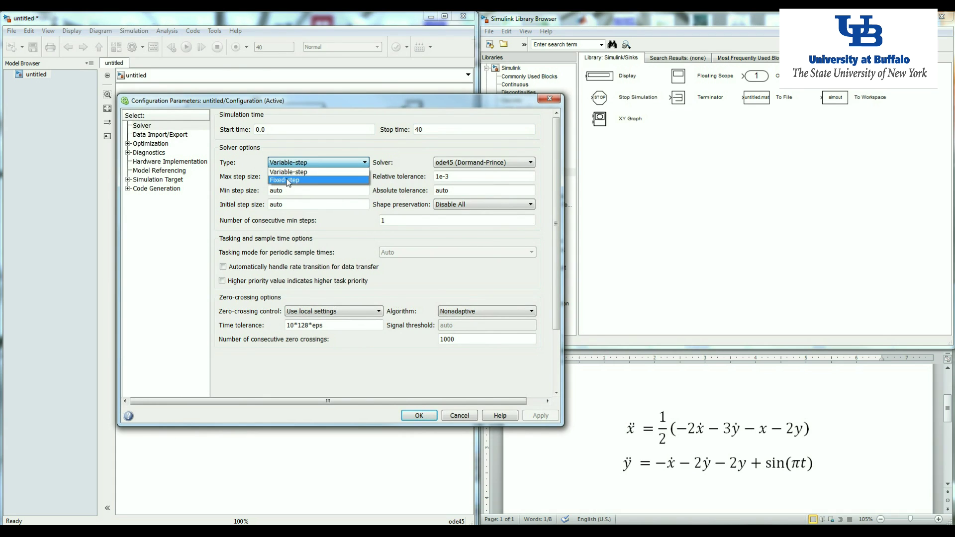
{"action": "left_click", "coordinate": [287, 180]}
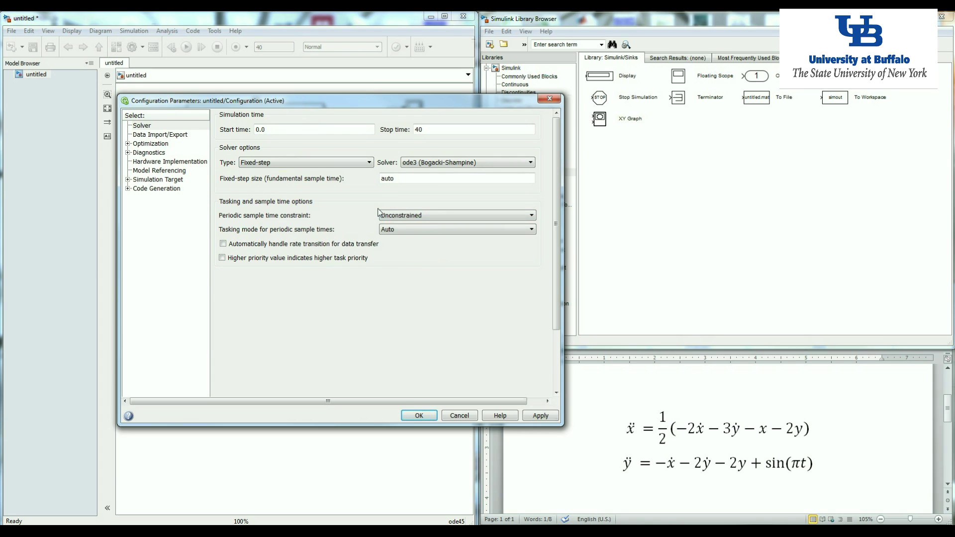
{"action": "left_click", "coordinate": [450, 164]}
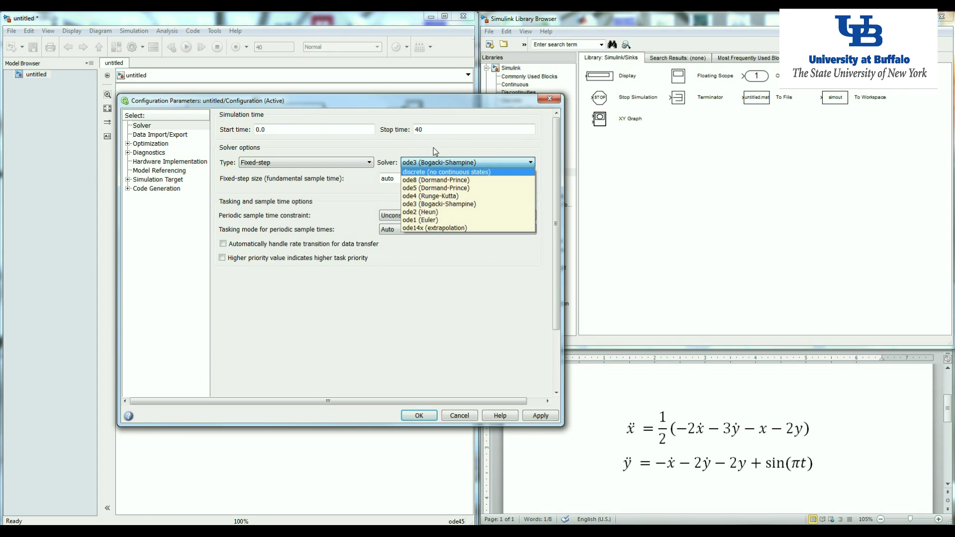
{"action": "left_click", "coordinate": [431, 205]}
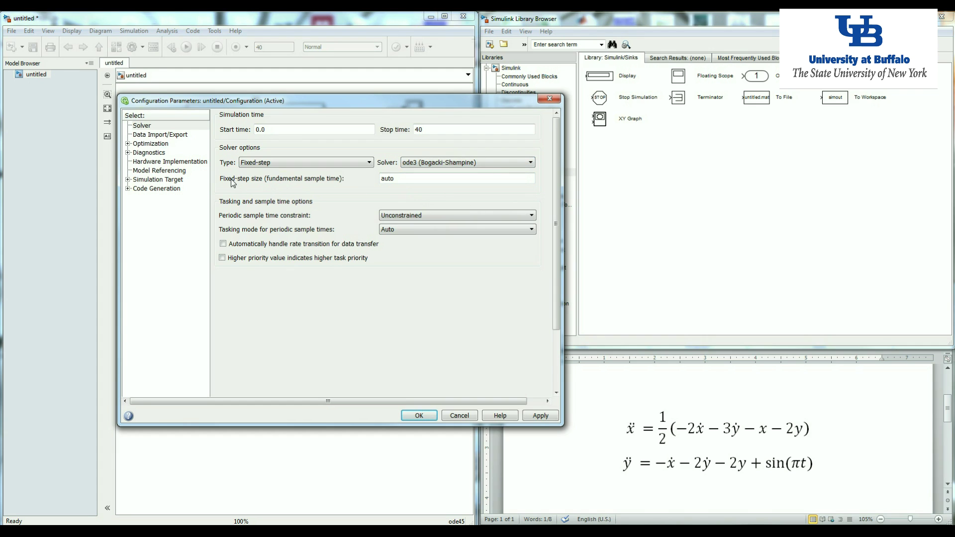
{"action": "double_click", "coordinate": [413, 179]}
{"action": "type", "text": "0."}
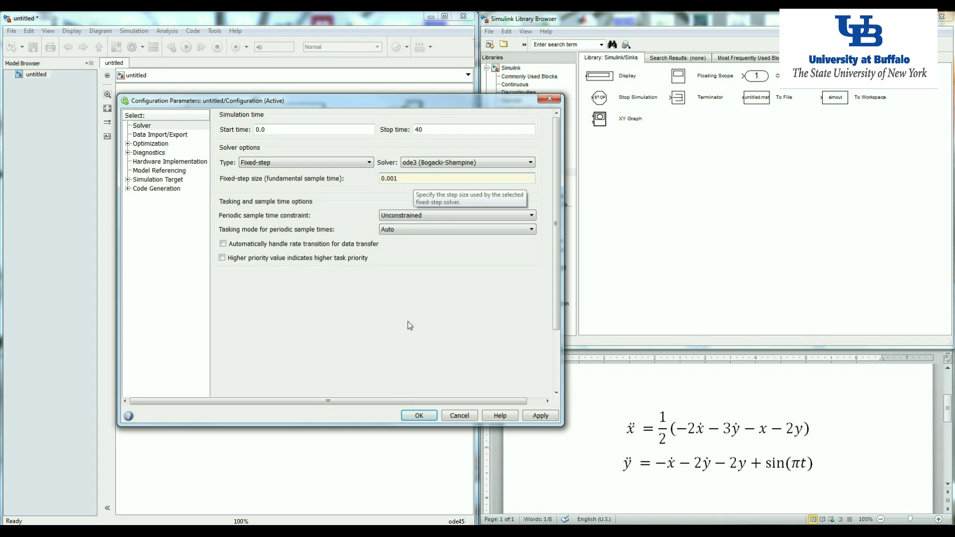
{"action": "type", "text": "001"}
{"action": "left_click", "coordinate": [419, 416]}
{"action": "left_click", "coordinate": [186, 48]}
Open the Scope1 and Scope plots and autoscale both the y and x responses.
{"action": "left_click", "coordinate": [419, 322]}
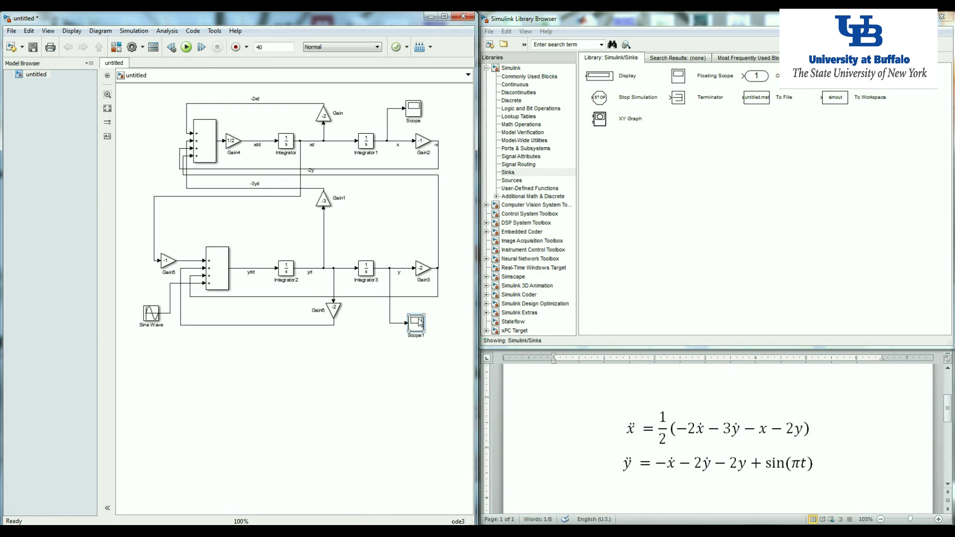
{"action": "double_click", "coordinate": [419, 323]}
{"action": "left_click", "coordinate": [163, 198]}
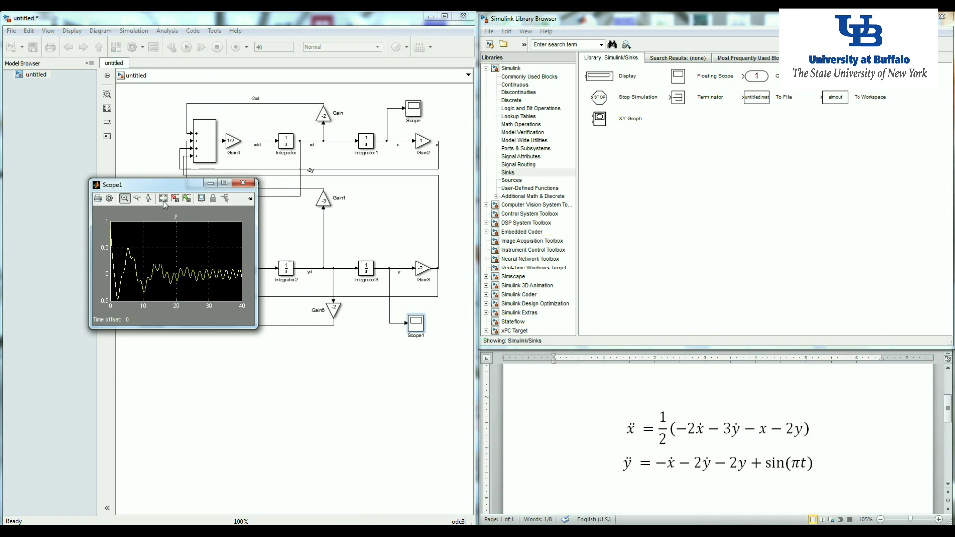
{"action": "left_click", "coordinate": [419, 109]}
{"action": "double_click", "coordinate": [419, 109]}
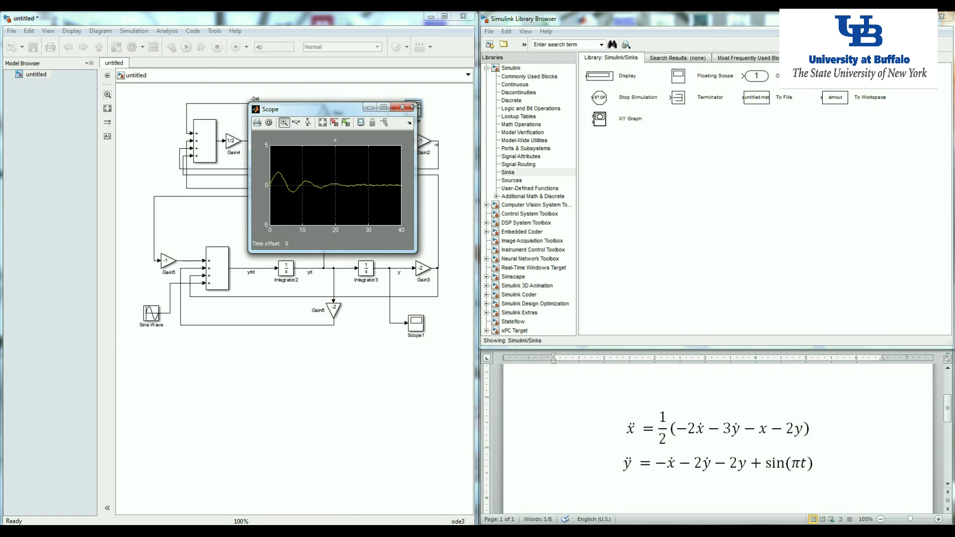
{"action": "left_click", "coordinate": [323, 123]}
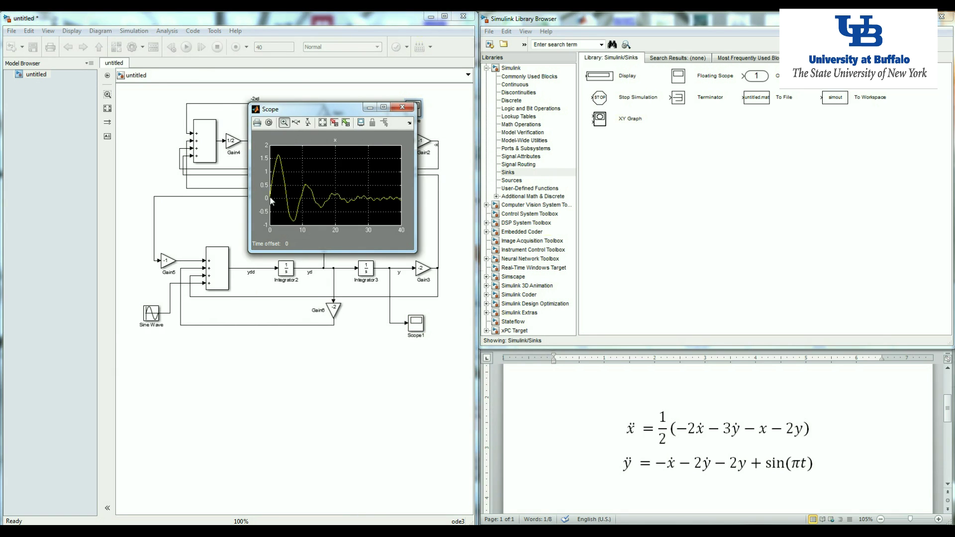
Bring the Scope1 y plot forward and select the Scope1 block.
{"action": "left_click", "coordinate": [429, 325]}
{"action": "double_click", "coordinate": [415, 323]}
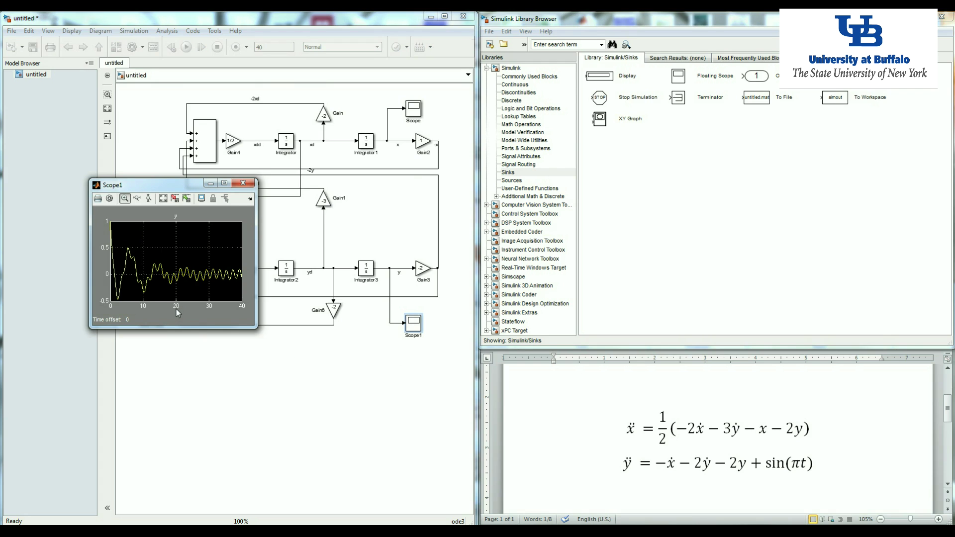
{"action": "left_click", "coordinate": [413, 322]}
Delete the Scope1 block and its dangling y line.
{"action": "key", "text": "Delete"}
{"action": "left_click", "coordinate": [392, 323]}
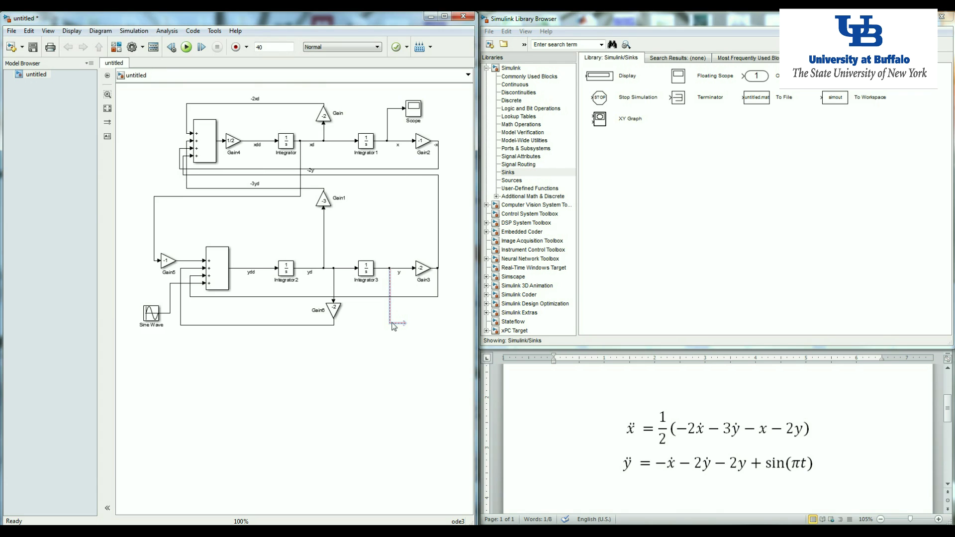
{"action": "key", "text": "Delete"}
Set the Scope's number of axes to 2 and wire y to its second input.
{"action": "double_click", "coordinate": [413, 109]}
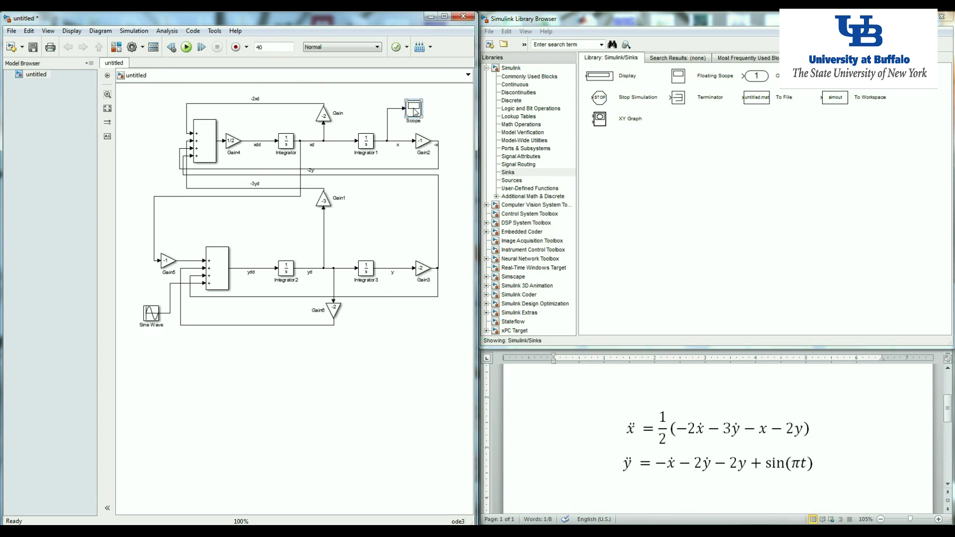
{"action": "left_click", "coordinate": [269, 122]}
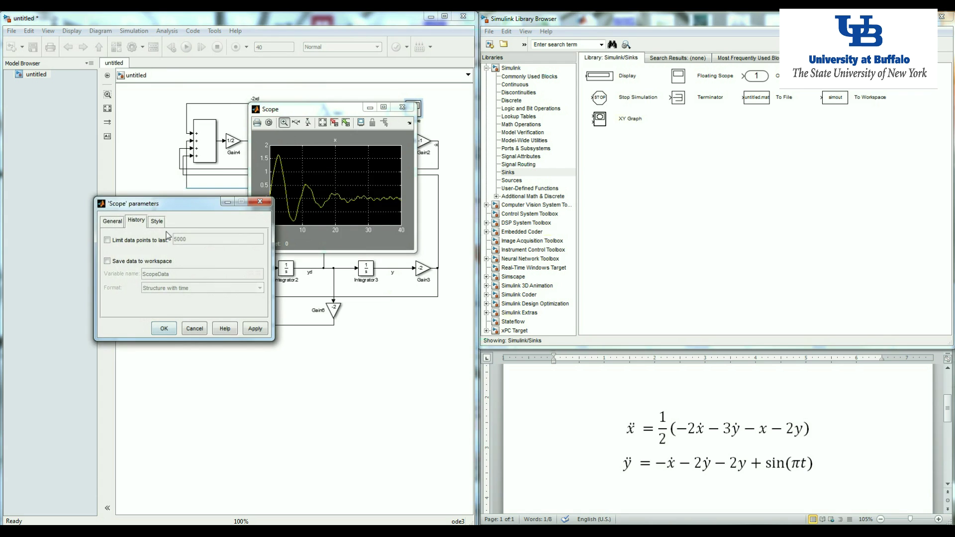
{"action": "left_click", "coordinate": [109, 222]}
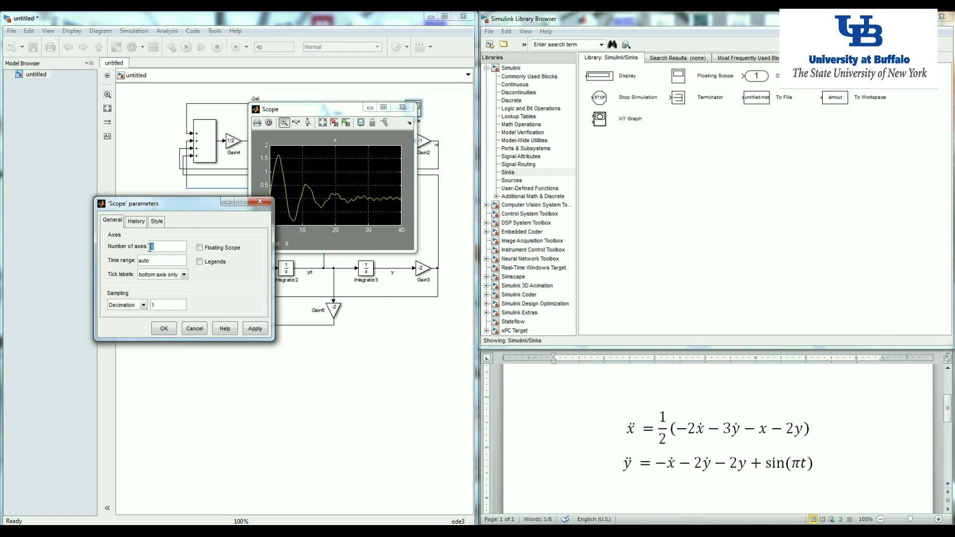
{"action": "type", "text": "2"}
{"action": "key", "text": "Return"}
{"action": "left_click", "coordinate": [401, 107]}
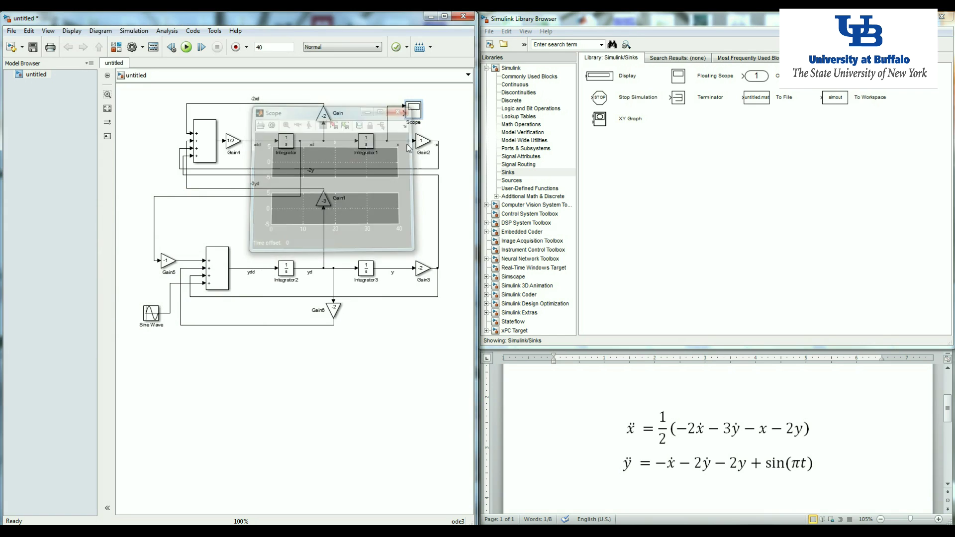
{"action": "left_click_drag", "start_coordinate": [403, 115], "coordinate": [389, 268]}
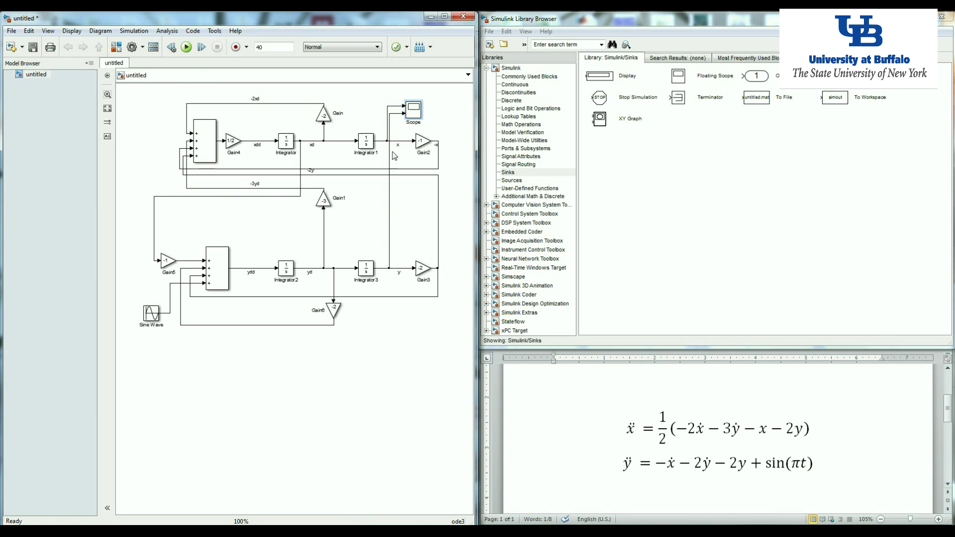
Enlarge the Scope window and print it to Send To OneNote 2010.
{"action": "double_click", "coordinate": [418, 113]}
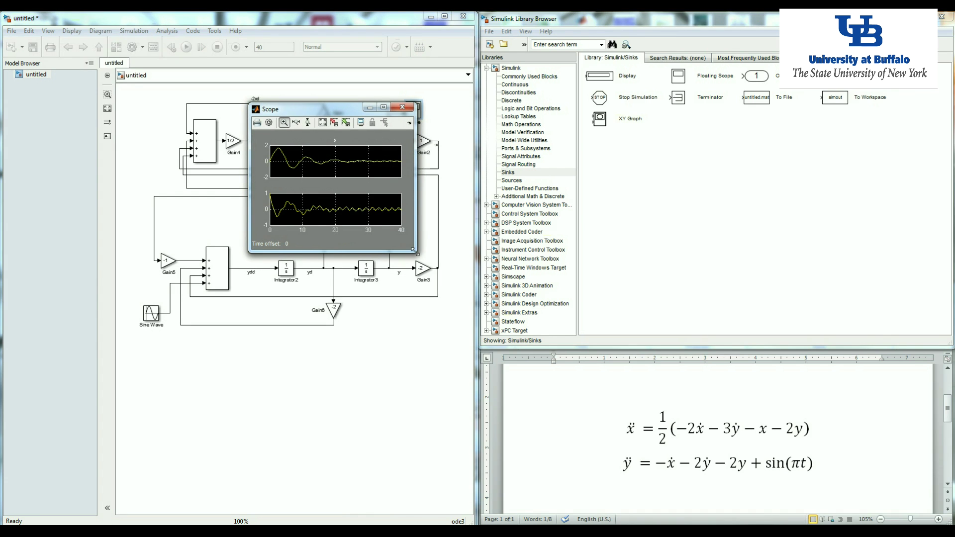
{"action": "left_click_drag", "start_coordinate": [414, 251], "coordinate": [477, 338]}
{"action": "left_click_drag", "start_coordinate": [251, 337], "coordinate": [119, 397]}
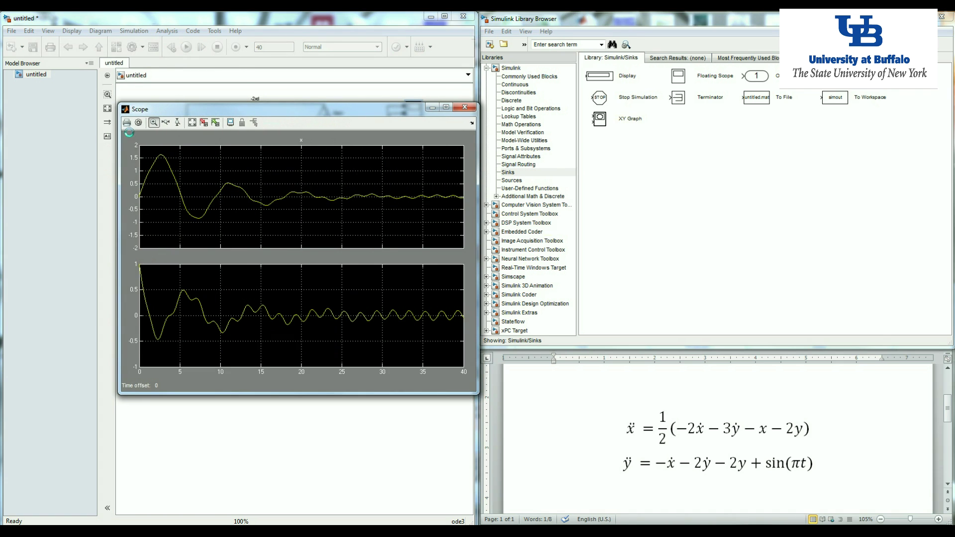
{"action": "left_click", "coordinate": [172, 70]}
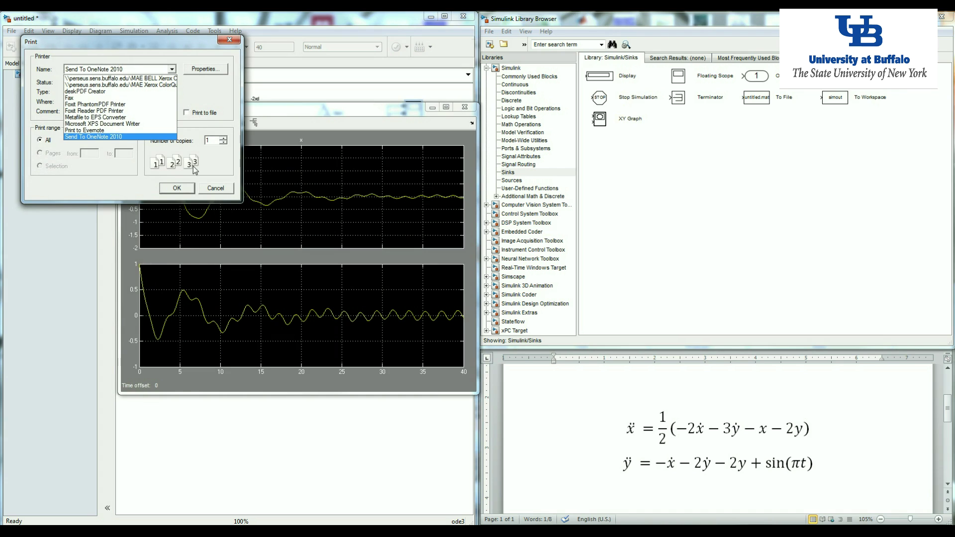
{"action": "left_click", "coordinate": [218, 191]}
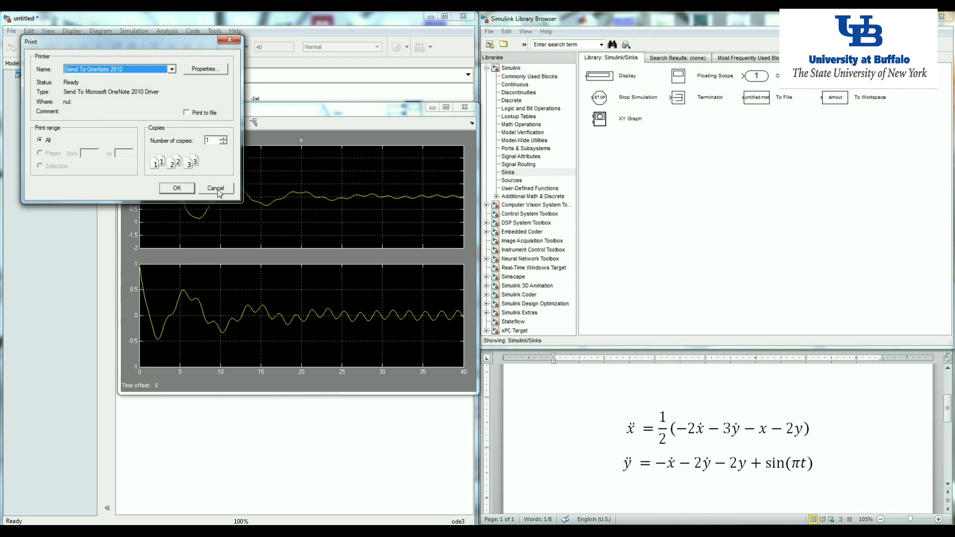